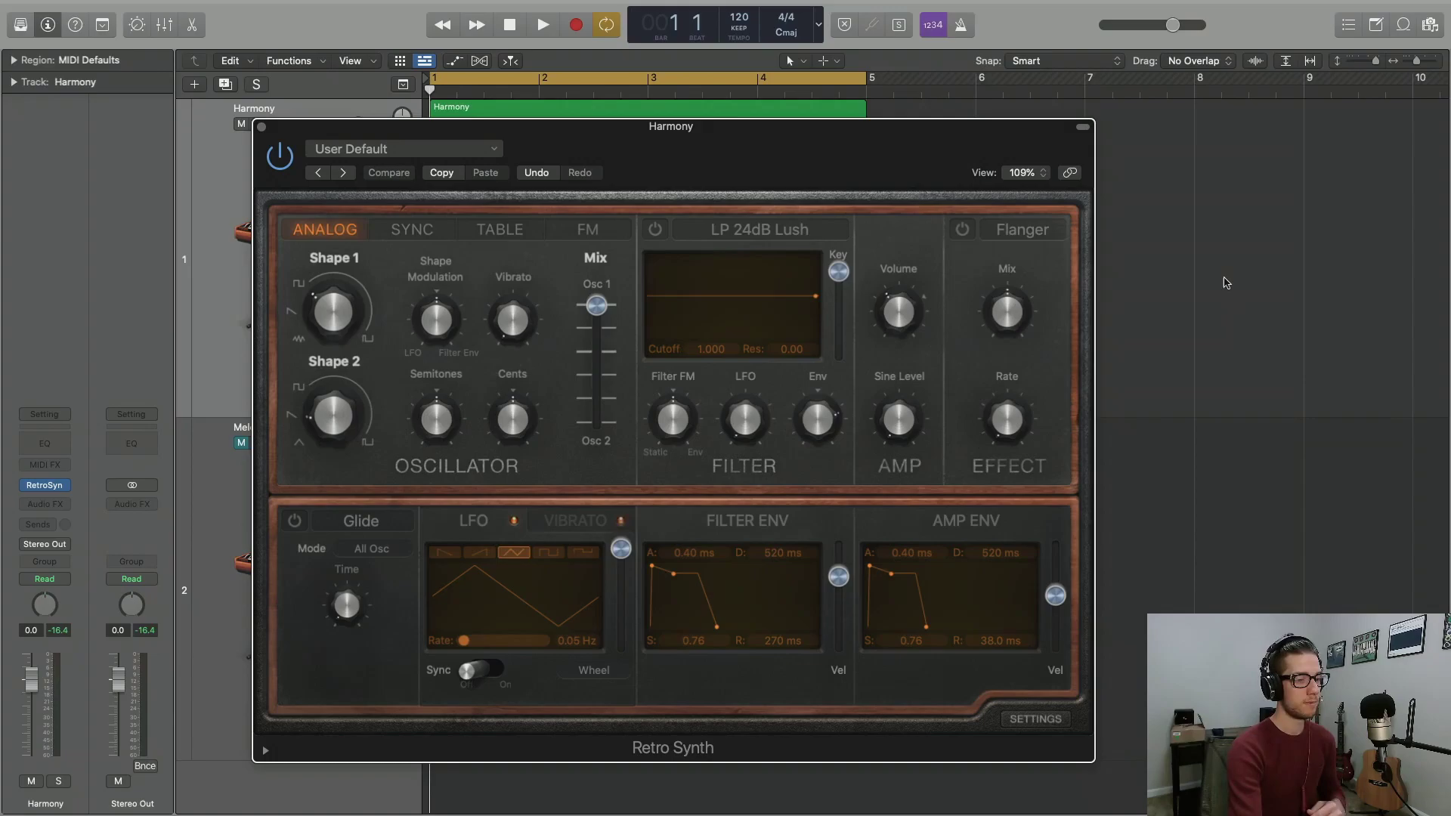
# Step: Play the Harmony part once on the default Retro Synth patch, then stop
pyautogui.press('space')
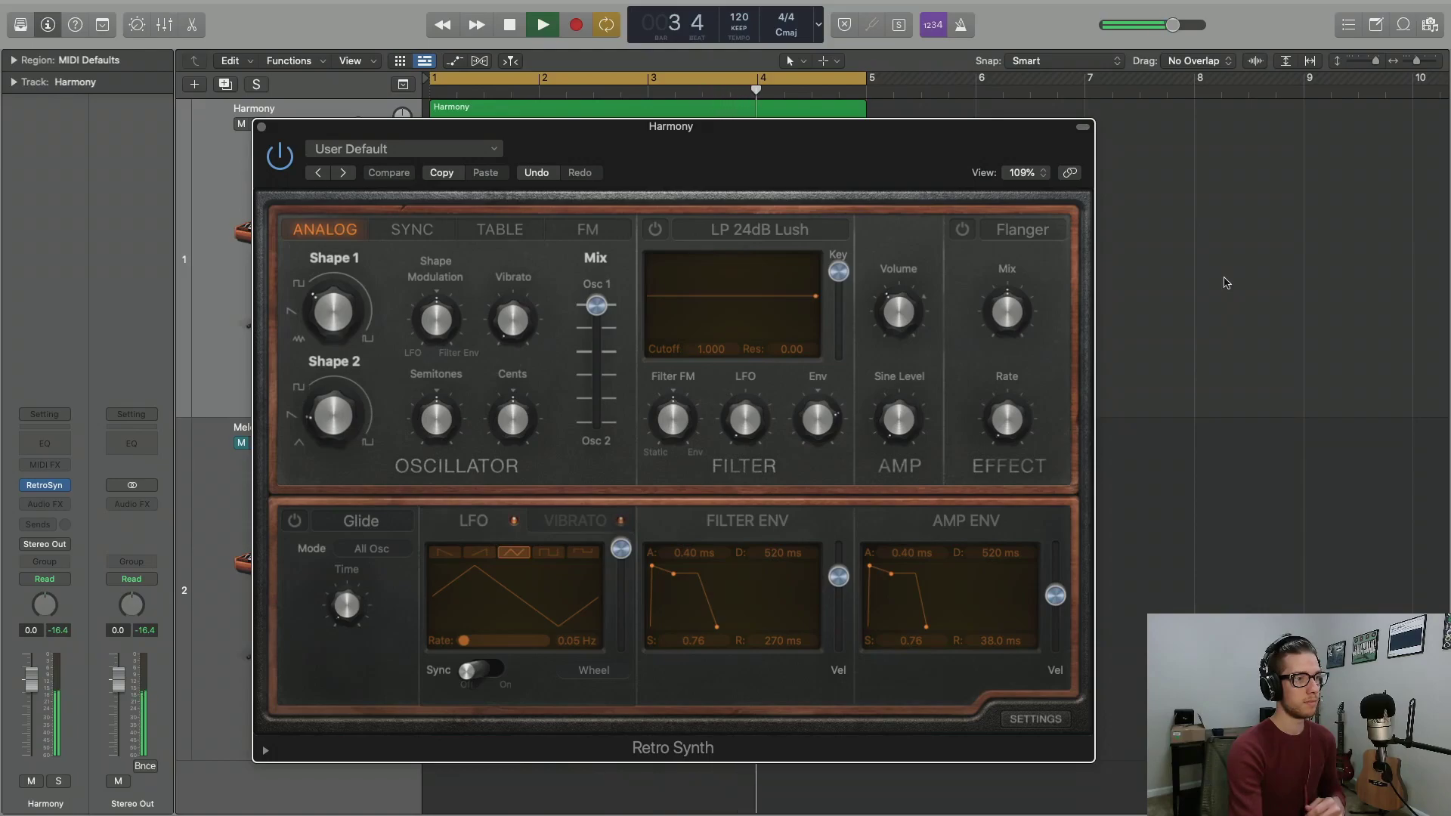
pyautogui.press('space')
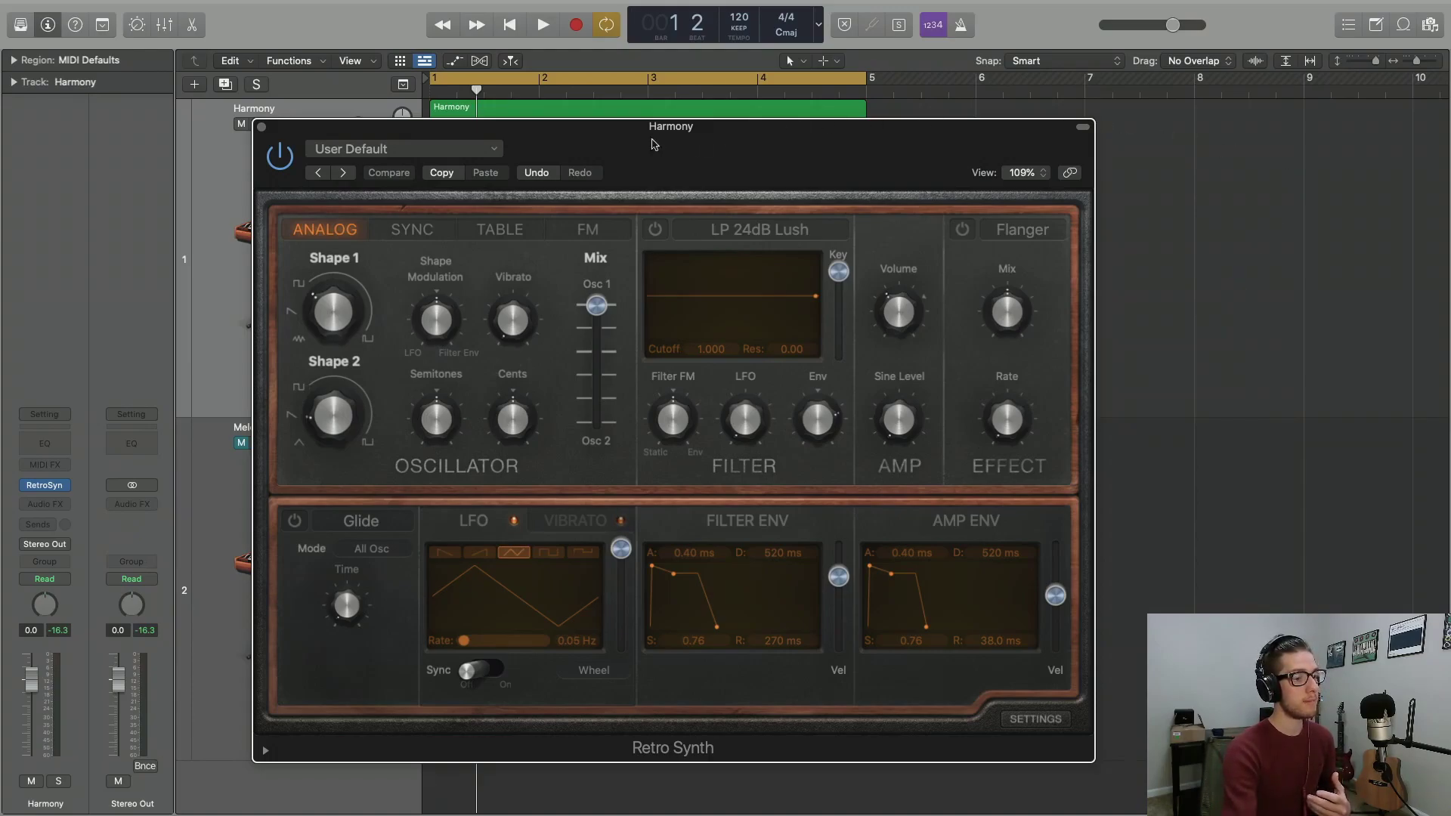
pyautogui.click(498, 149)
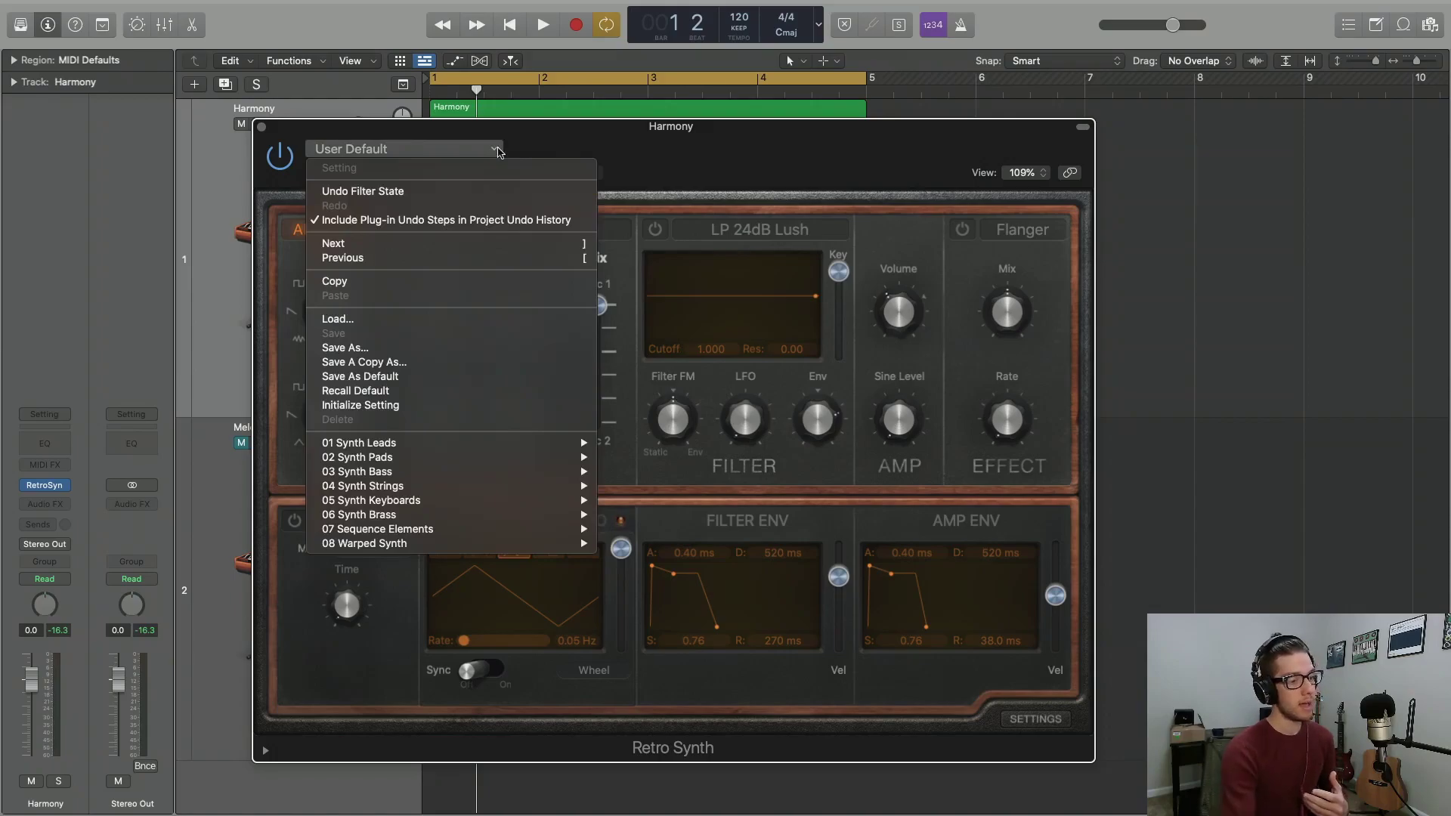
pyautogui.moveTo(484, 435)
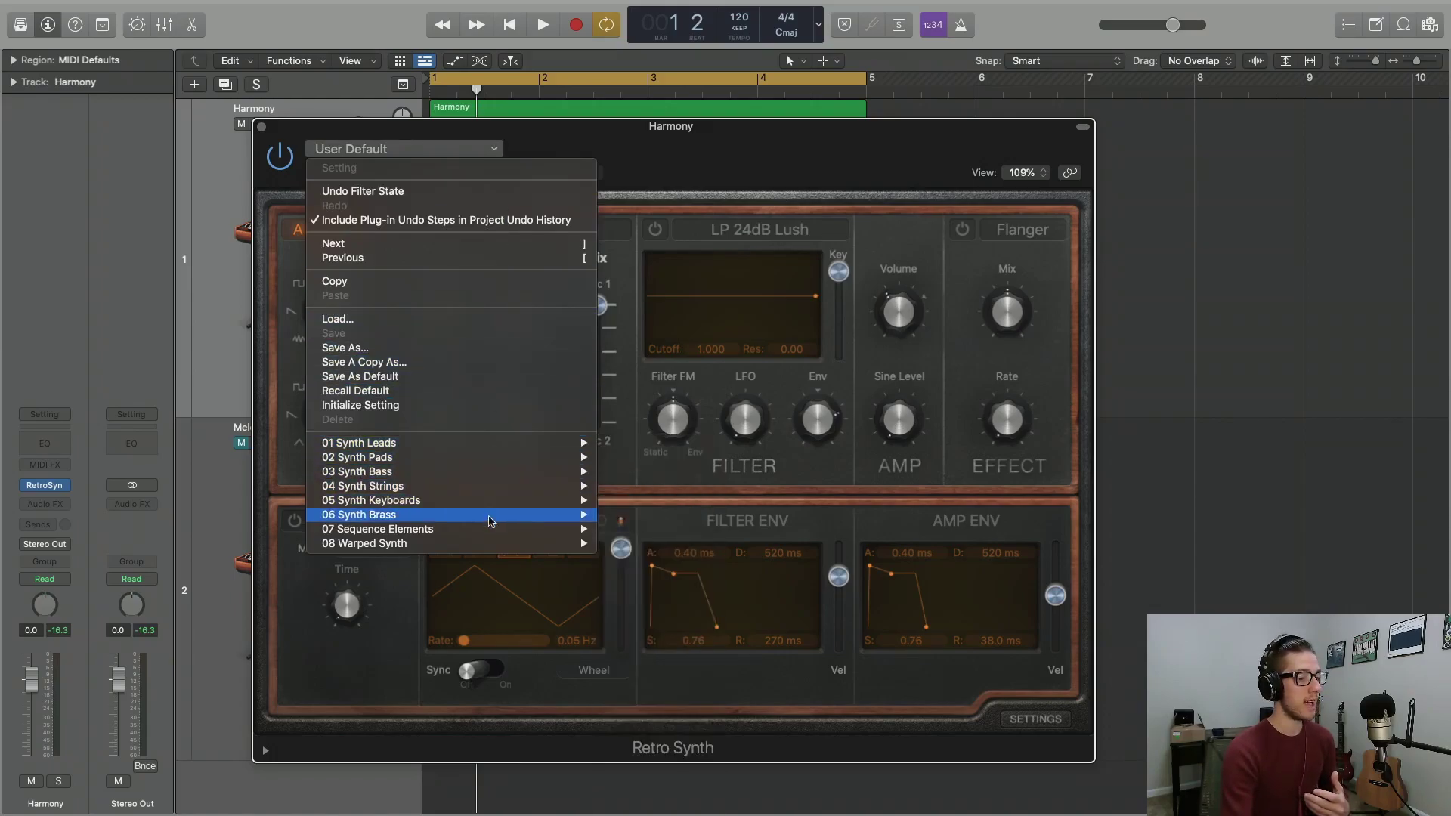
pyautogui.moveTo(491, 535)
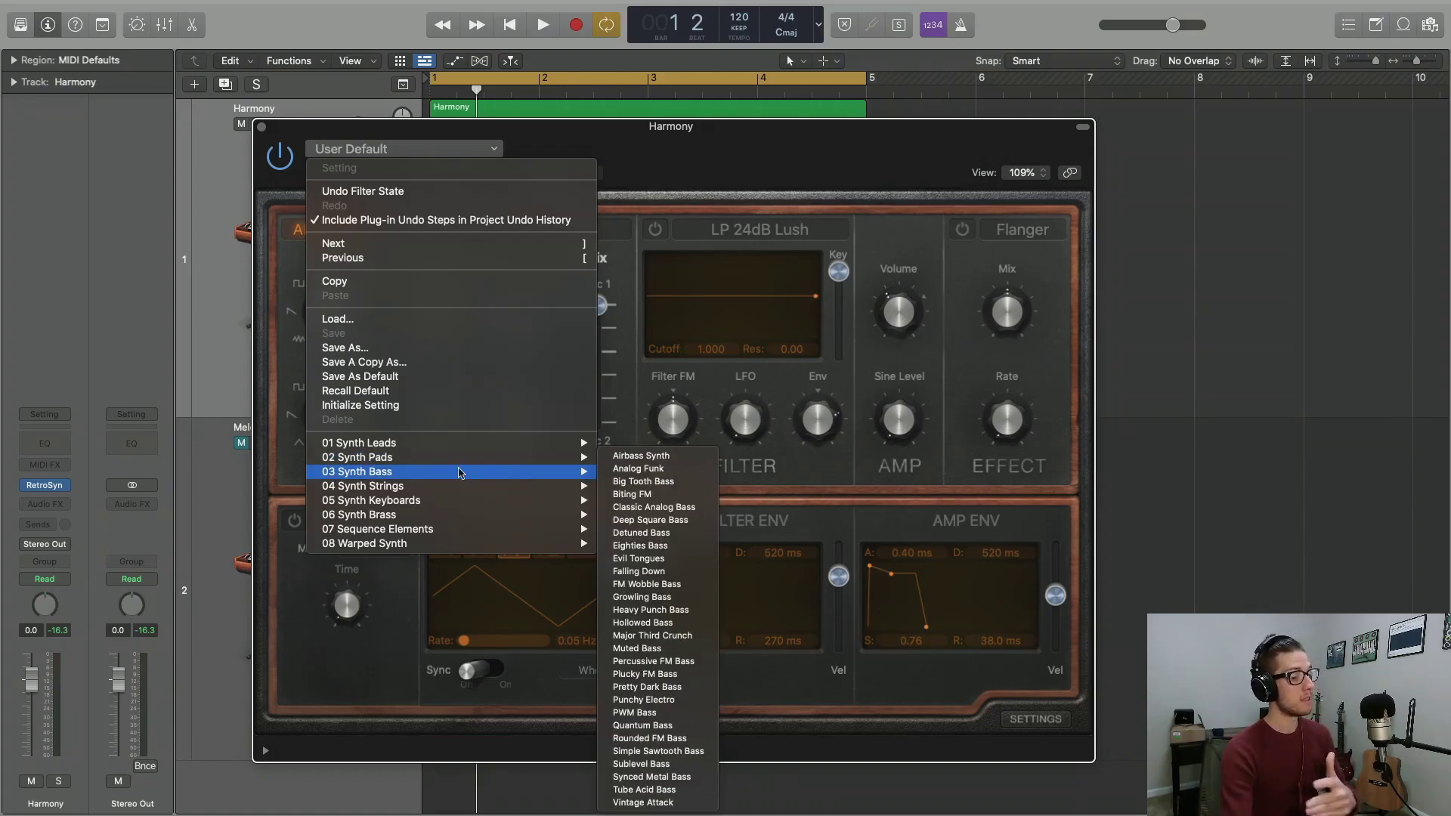
# Step: Browse the Warped Synth presets, then close the list without loading one
pyautogui.moveTo(457, 512)
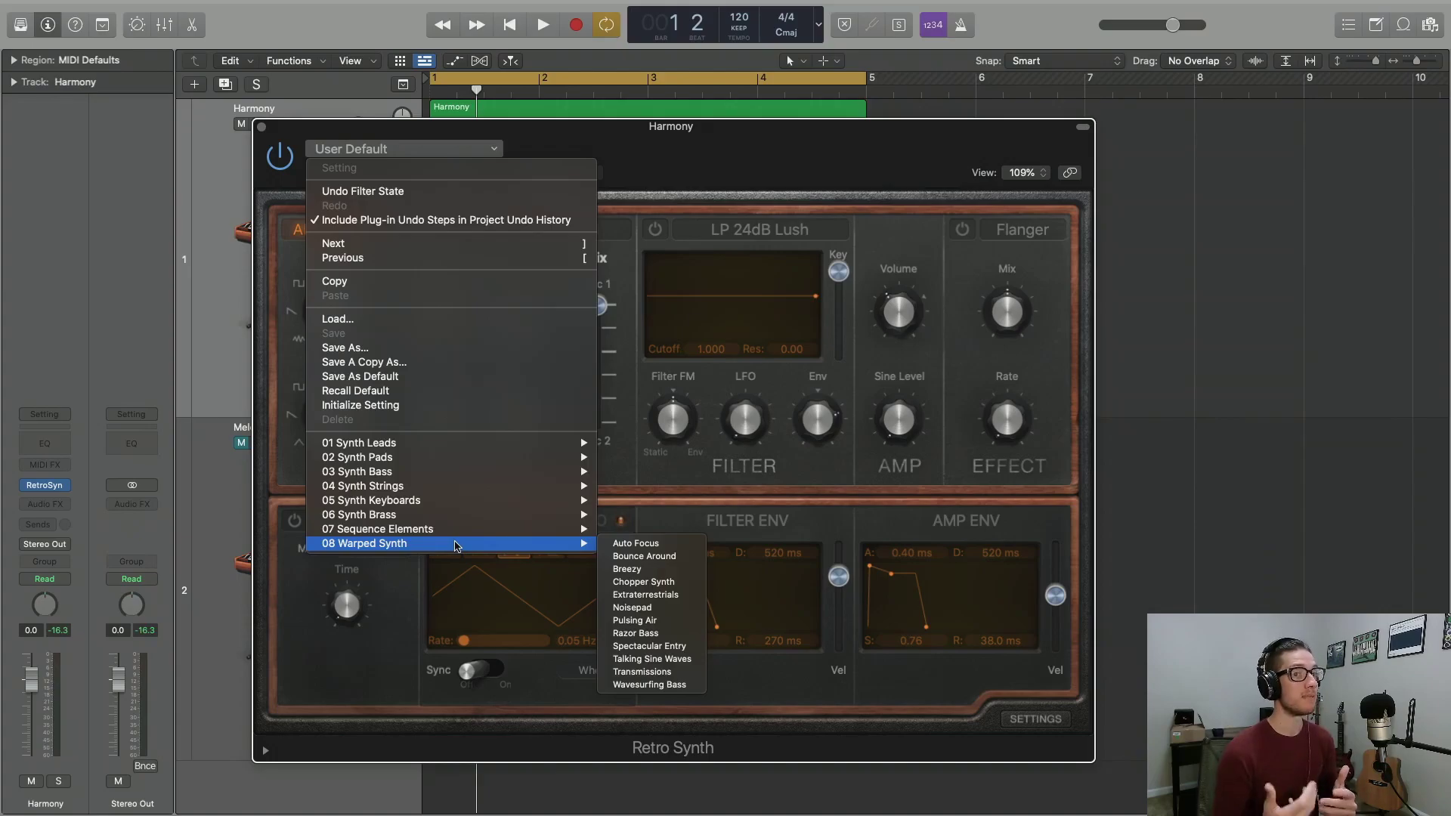
pyautogui.press('Escape')
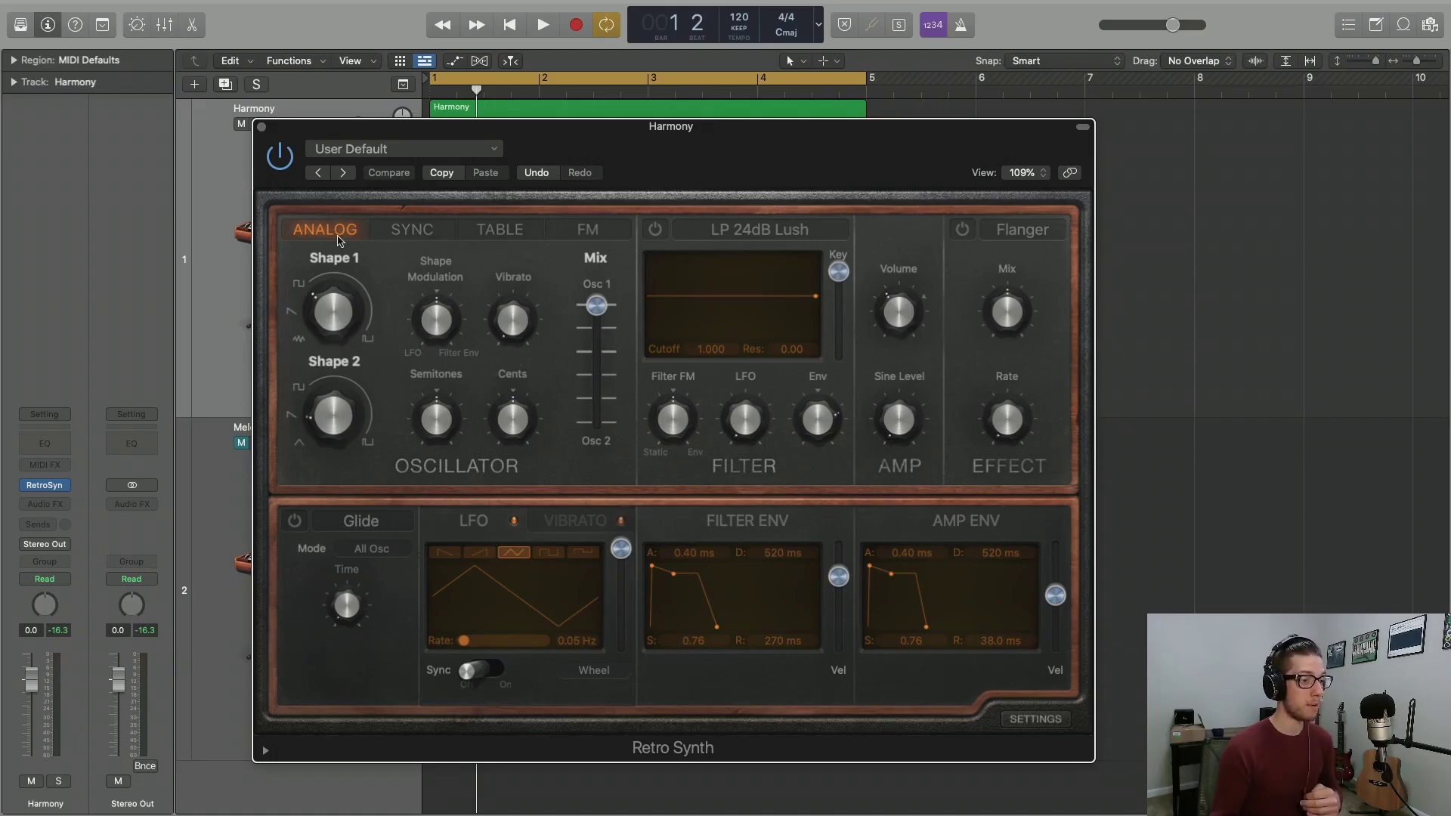
# Step: Move the oscillator mix fully to Osc 2 and play the harmony to hear it
pyautogui.click(339, 239)
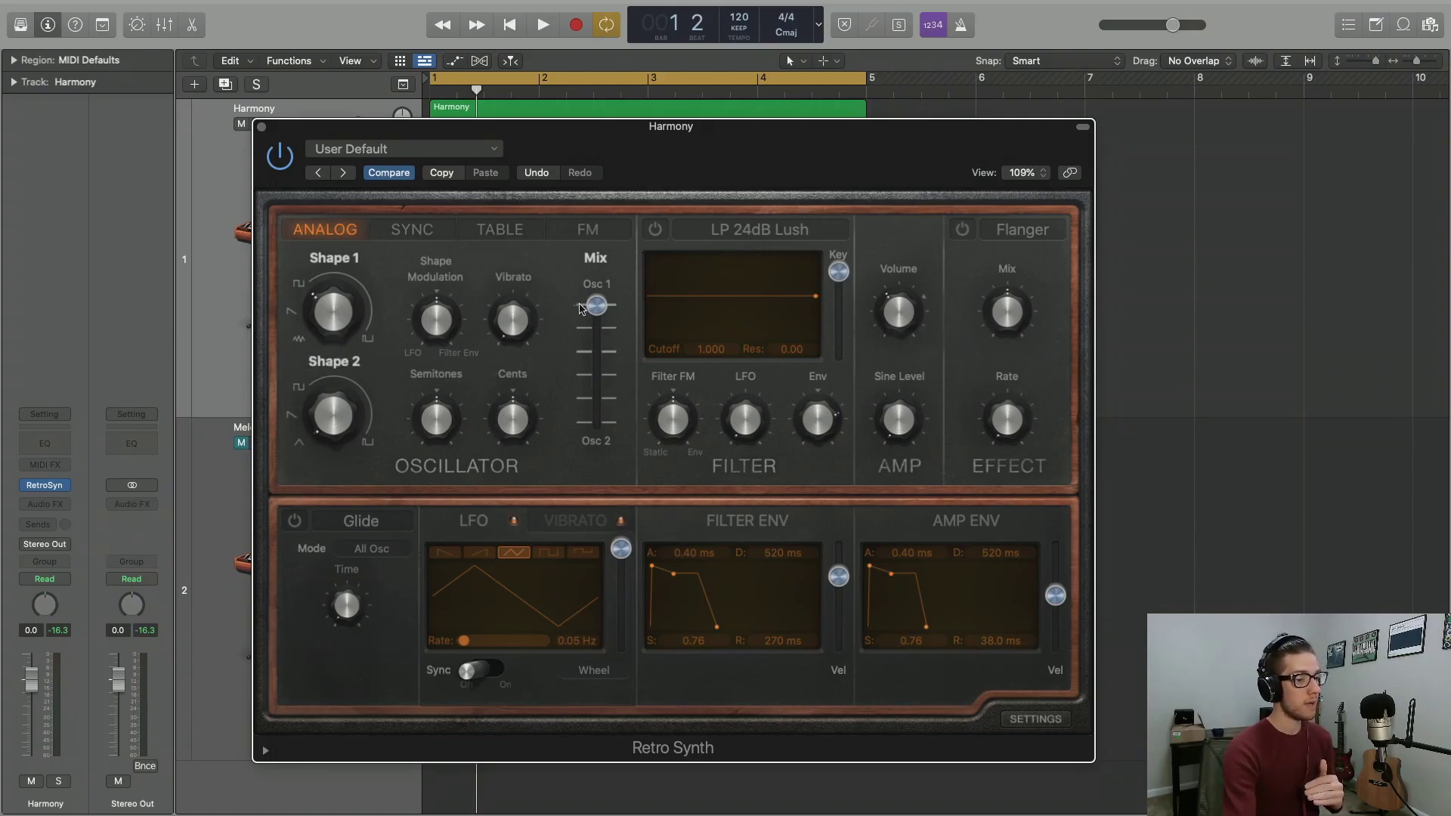
pyautogui.moveTo(597, 306); pyautogui.dragTo(595, 427)
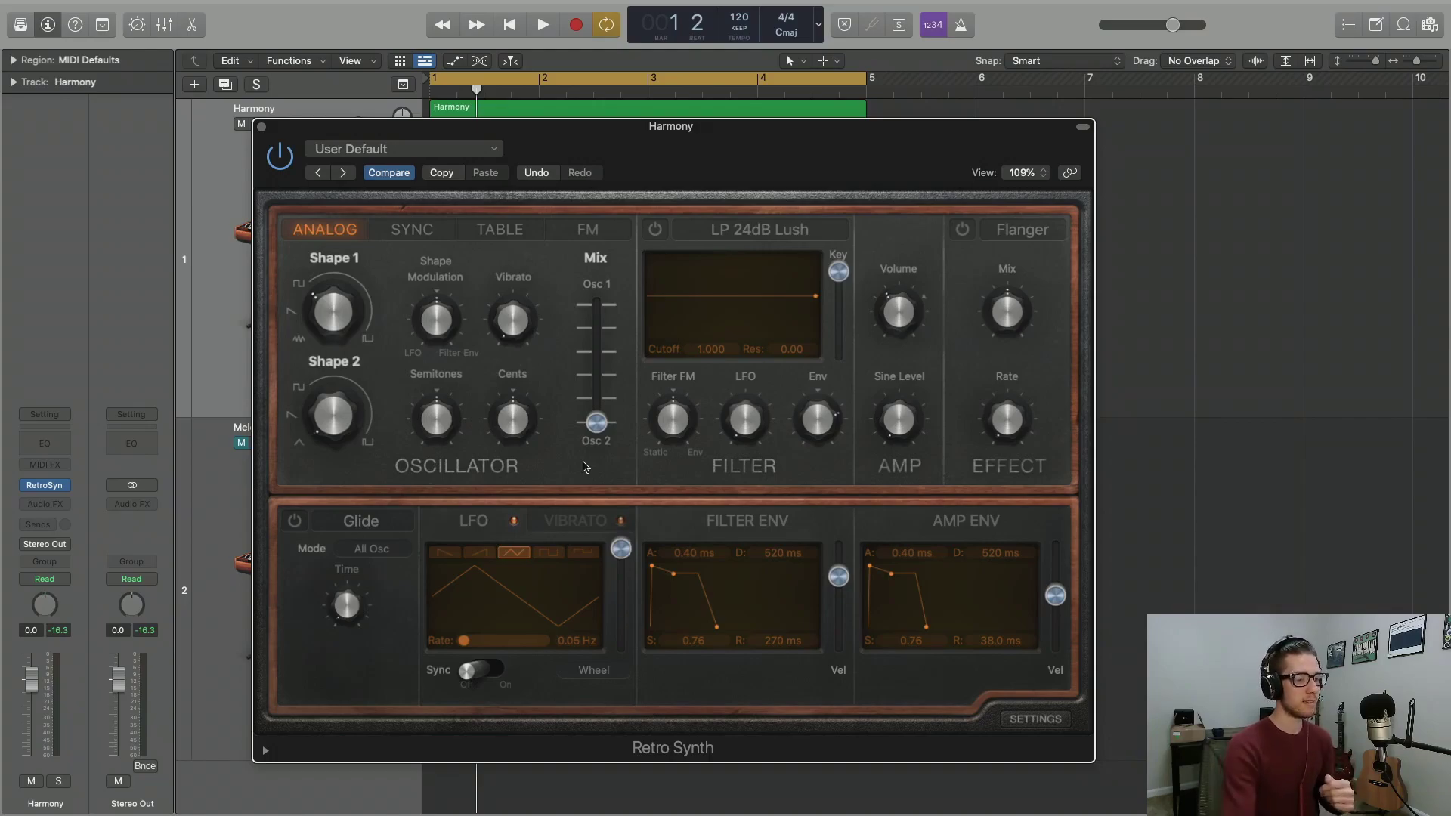
pyautogui.moveTo(893, 315)
pyautogui.press('space')
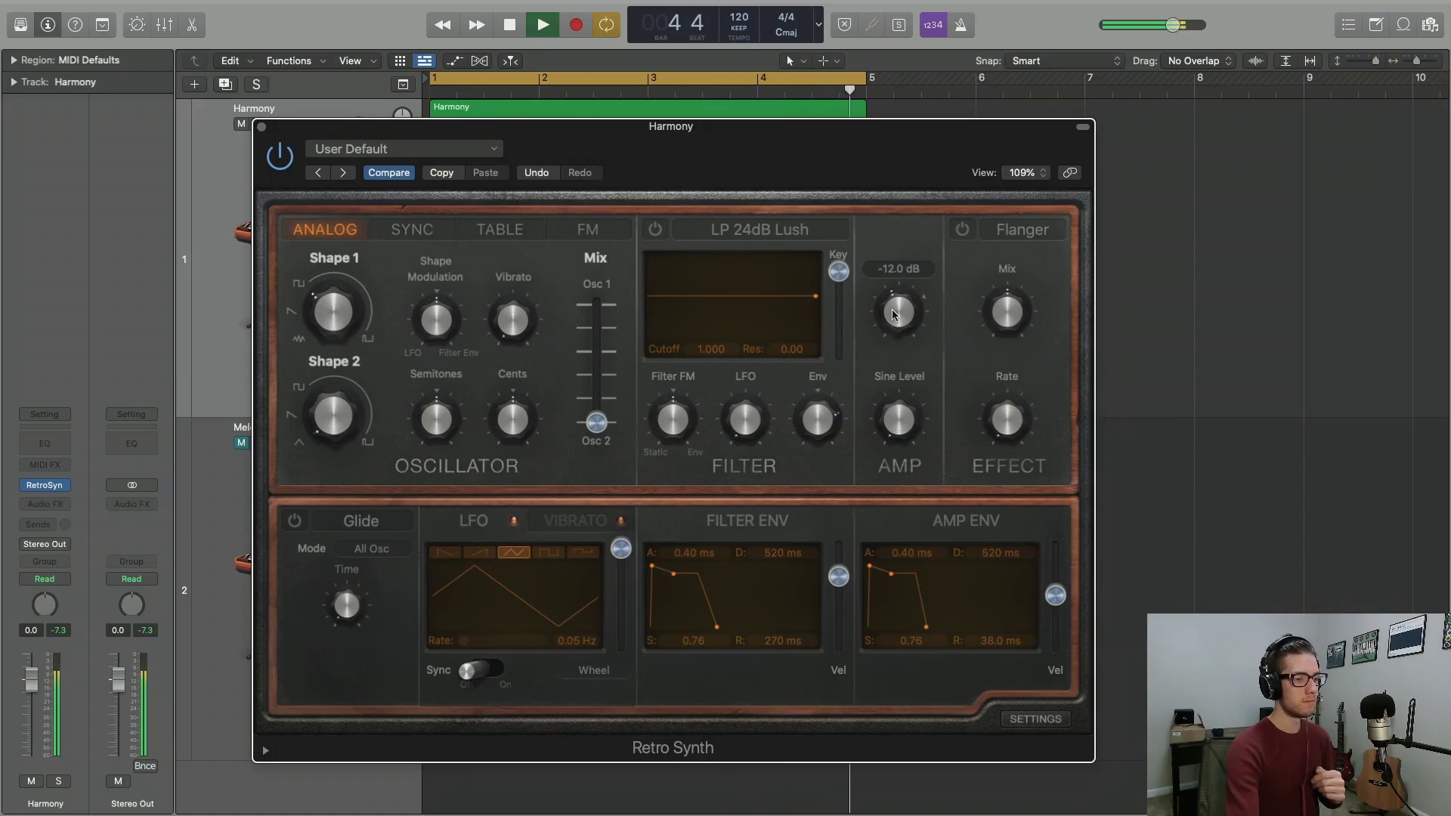
# Step: Stop, then replay and stop the harmony with the mix back on Osc 1
pyautogui.press('space')
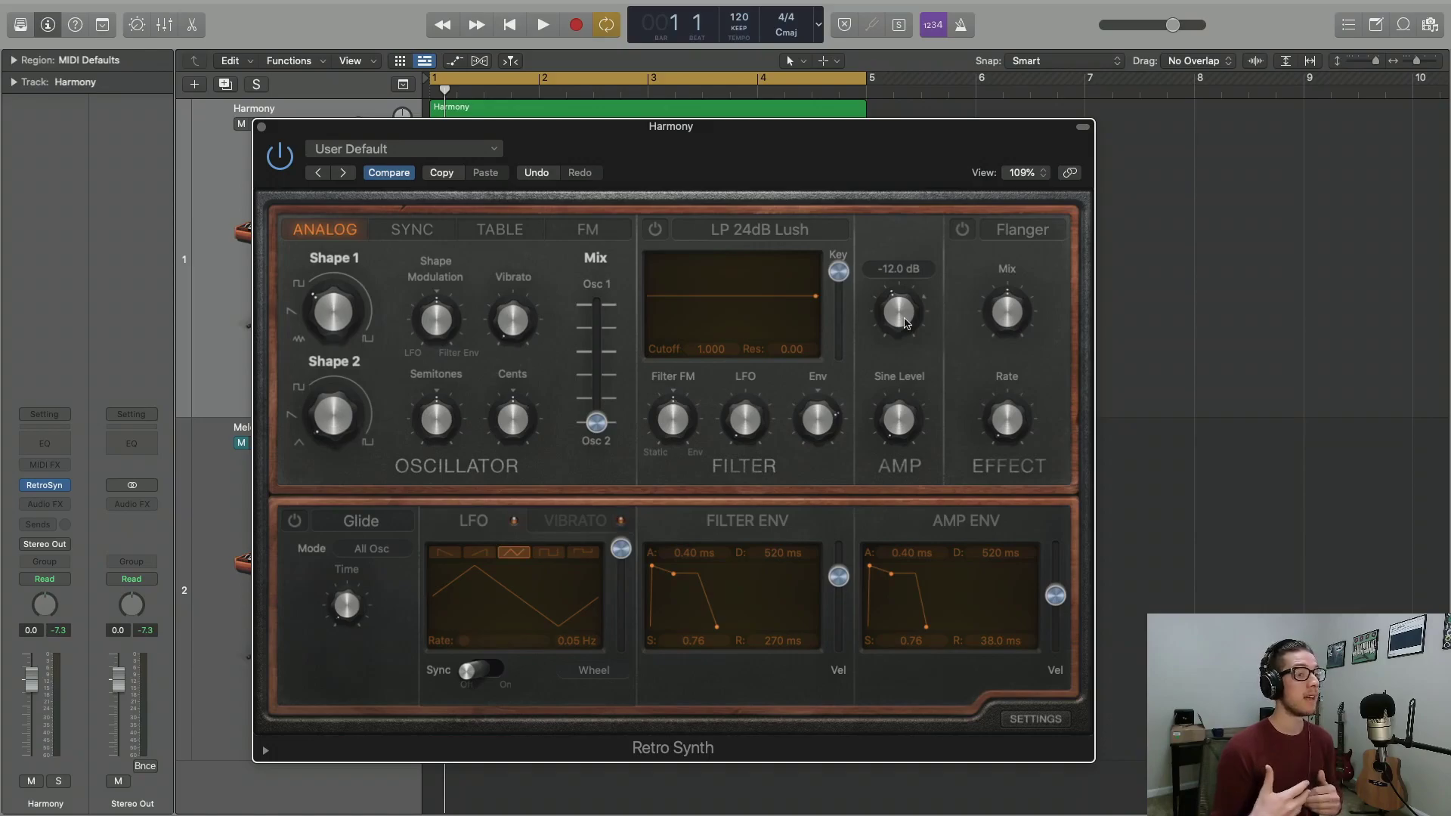
pyautogui.press('space')
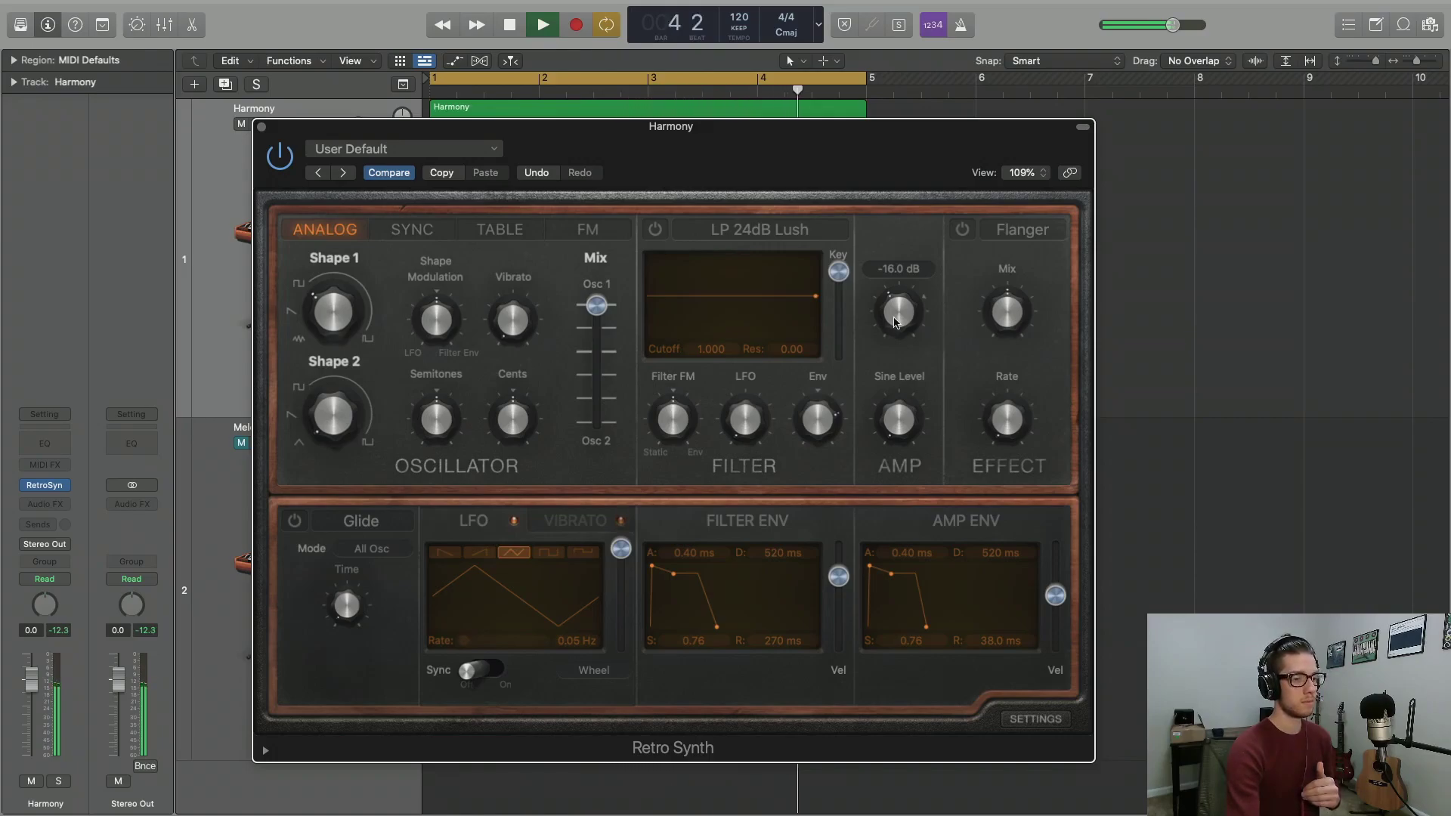
pyautogui.press('space')
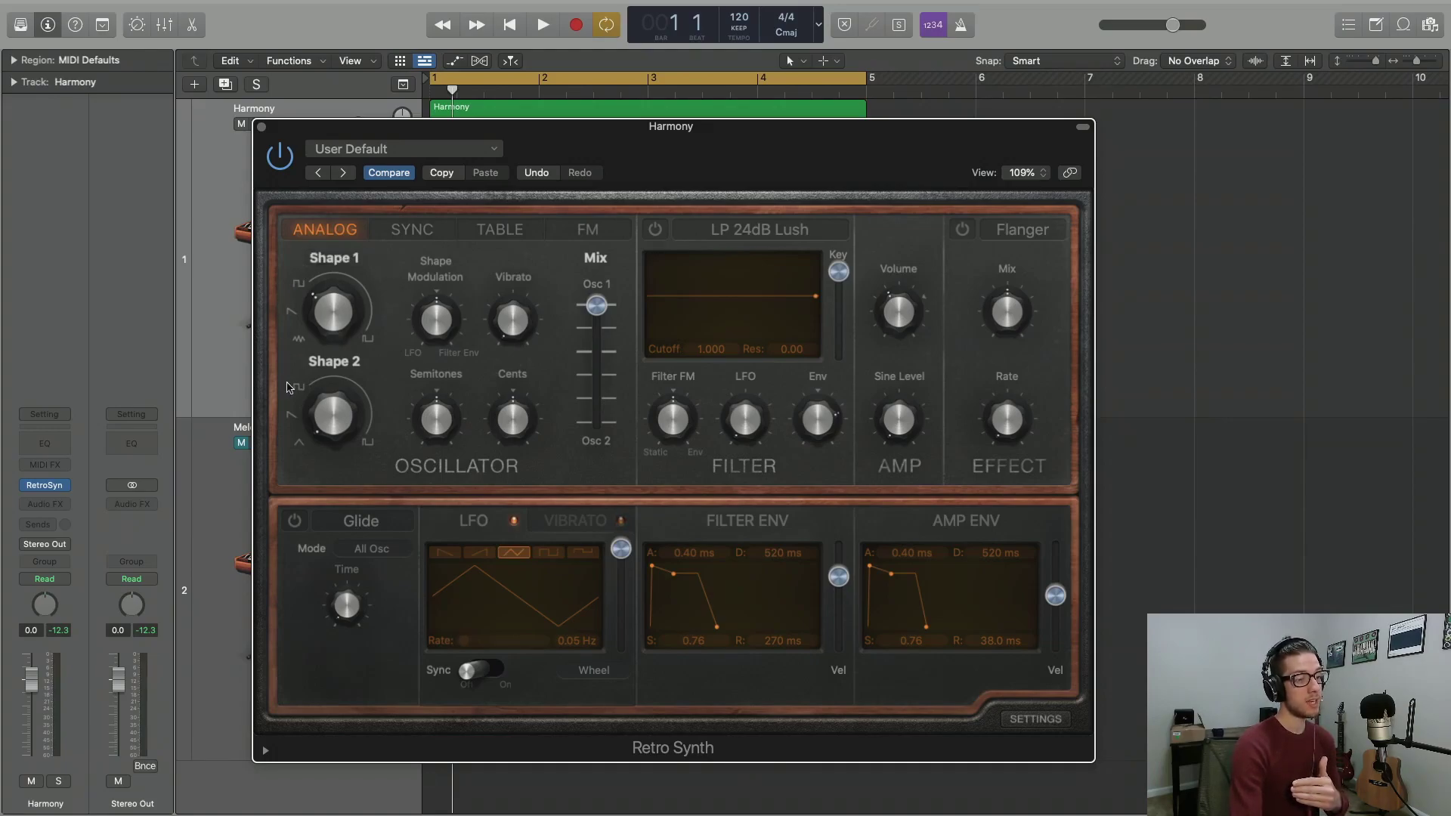
# Step: Sweep Shape 1 while auditioning the harmony, finishing at a 50.0 % square/saw blend
pyautogui.moveTo(298, 385)
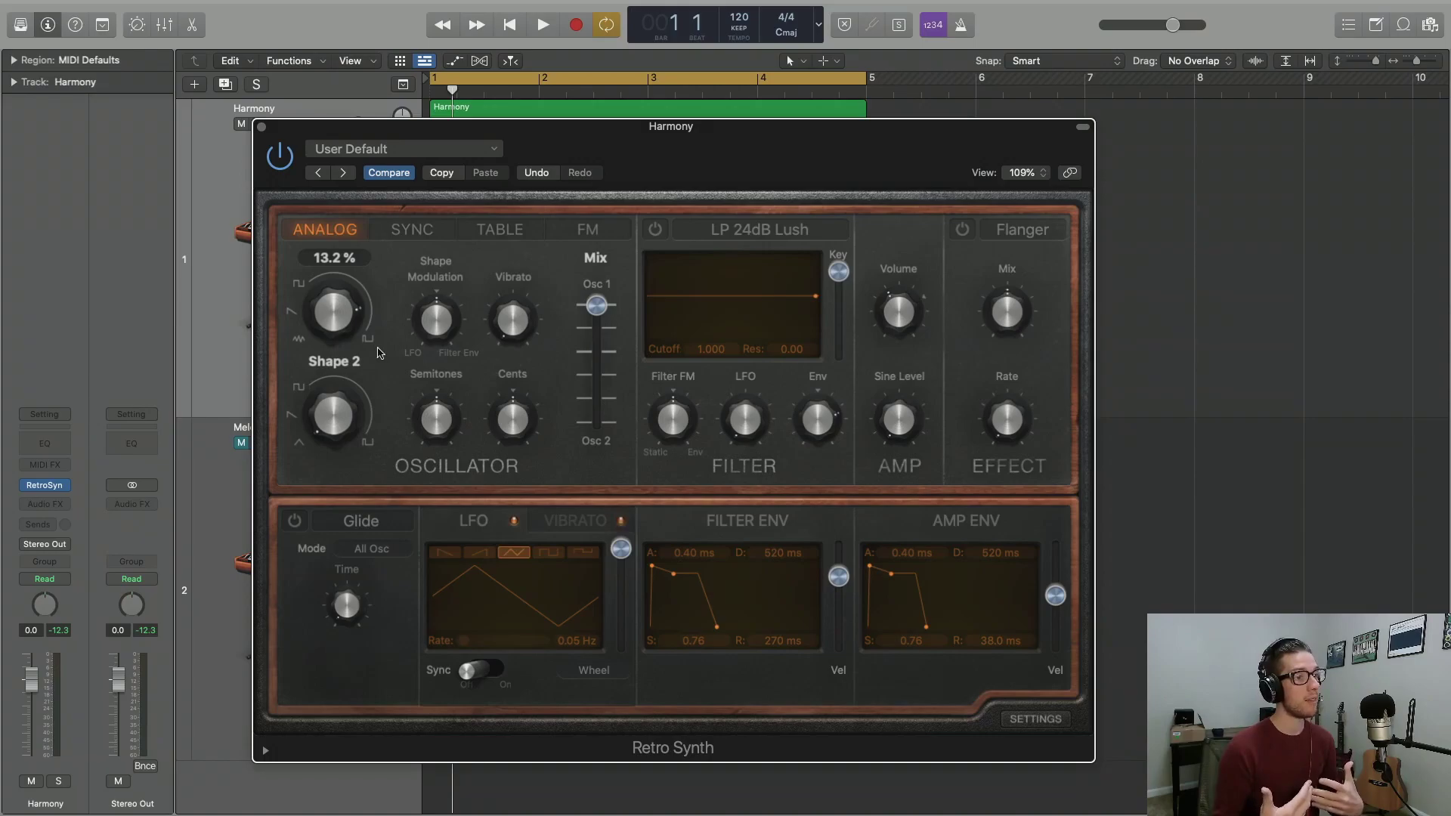
pyautogui.keyDown('alt'); pyautogui.click(336, 320); pyautogui.keyUp('alt')
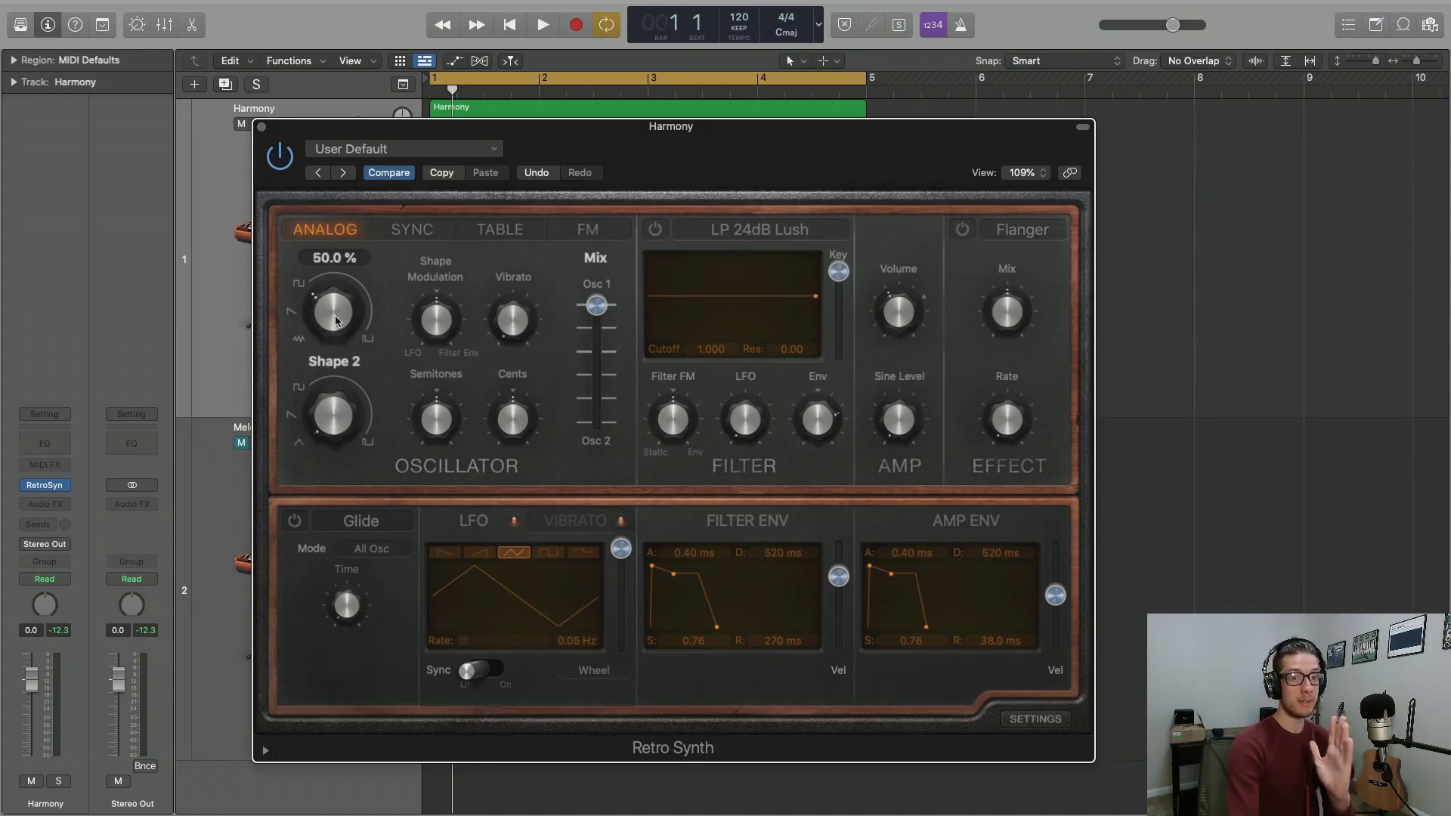
pyautogui.moveTo(337, 320); pyautogui.dragTo(335, 221)
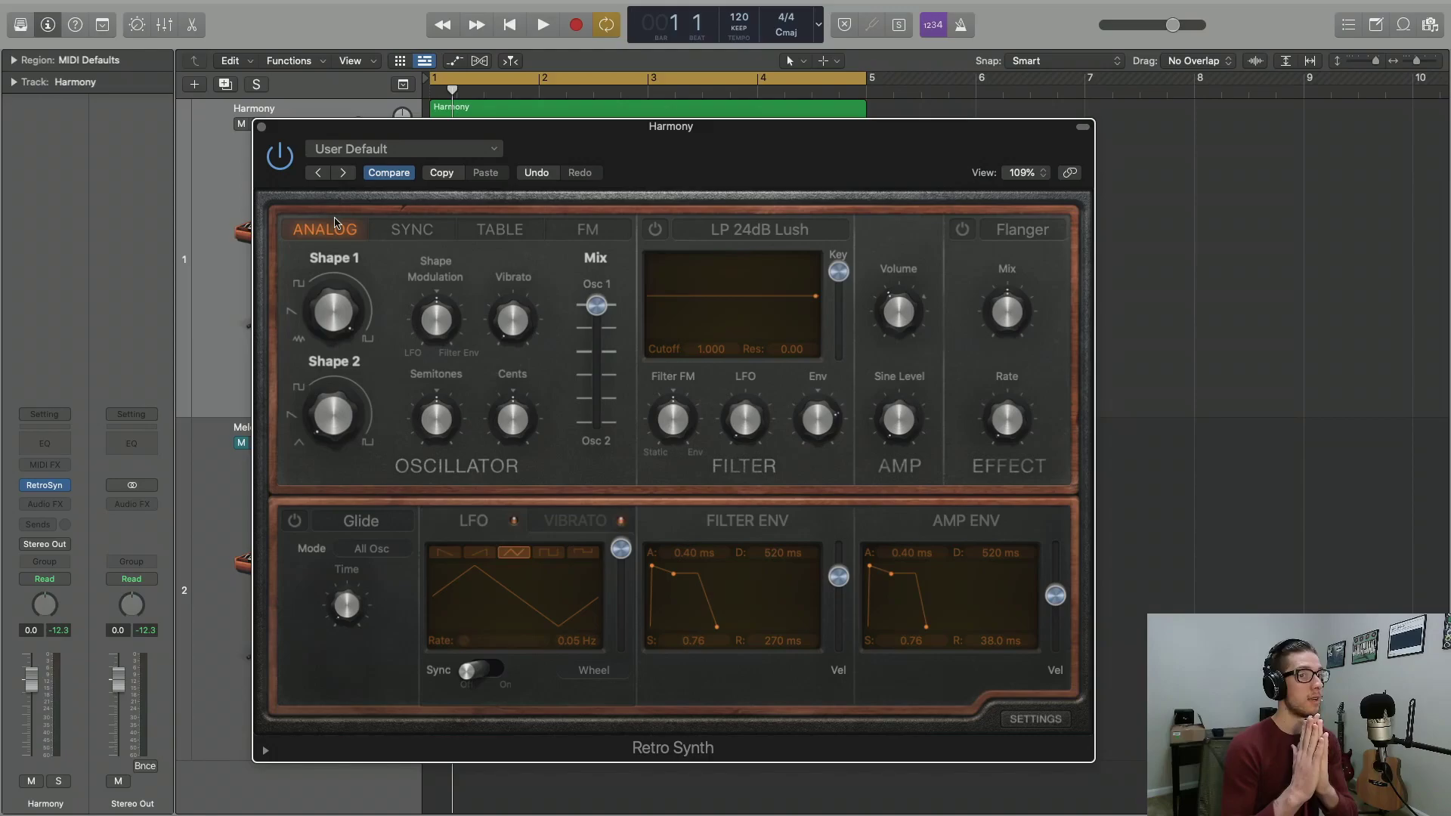
pyautogui.moveTo(335, 314); pyautogui.dragTo(336, 241)
pyautogui.press('space')
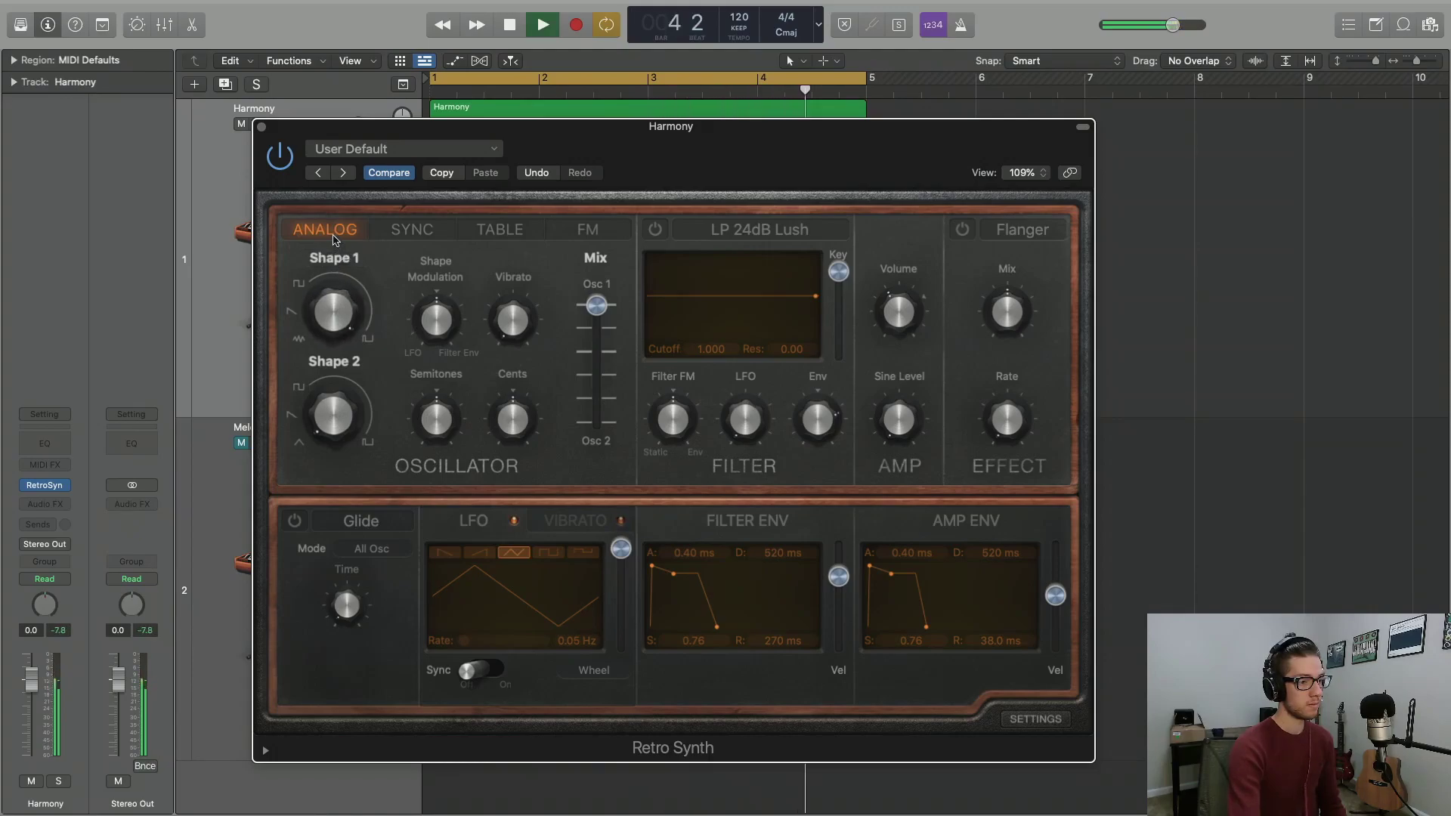
pyautogui.press('space')
pyautogui.click(292, 321)
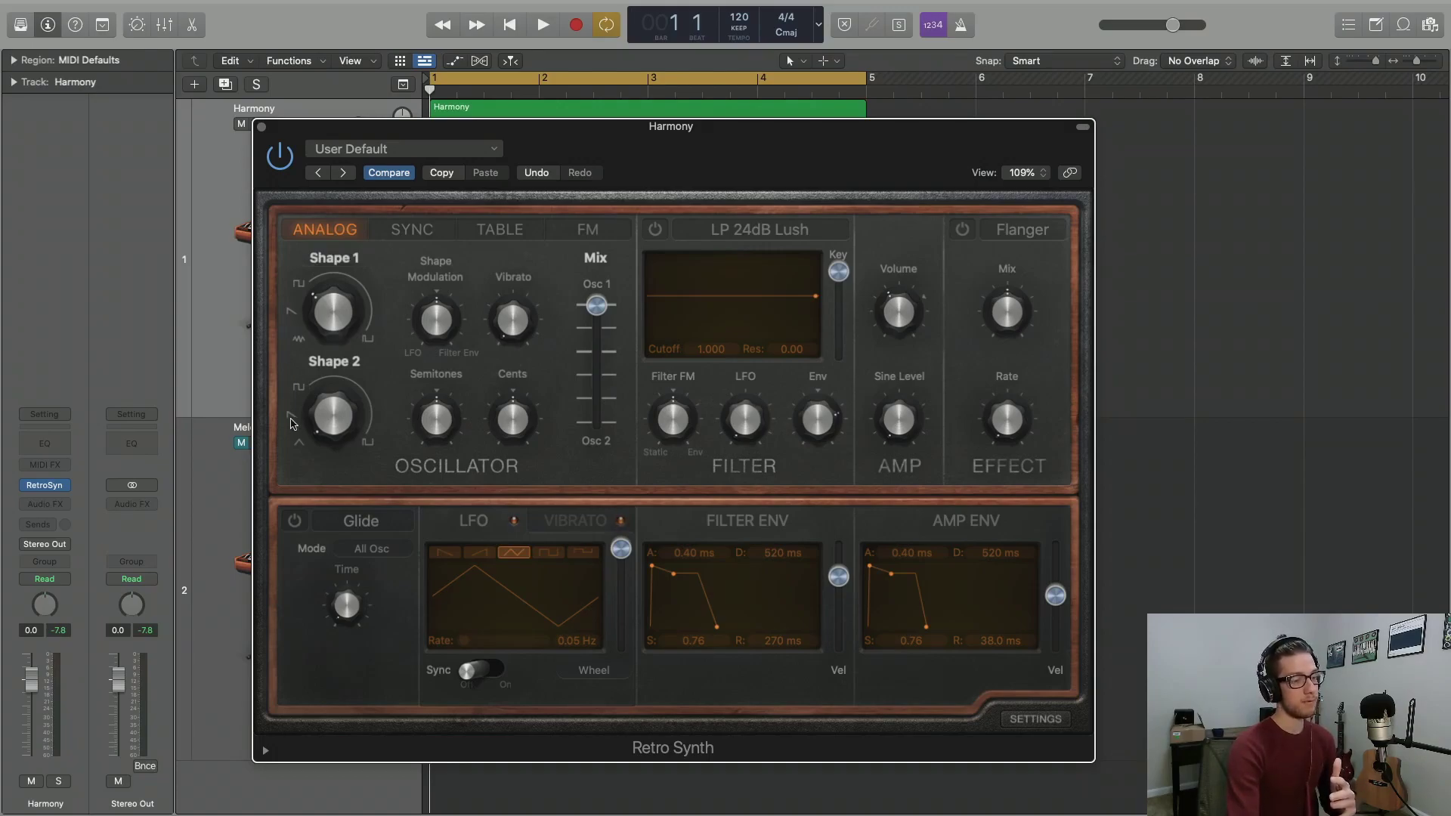
# Step: Check the Shape 2 blend, reset Shape 1 to 50 %, and play the harmony
pyautogui.click(291, 416)
pyautogui.click(293, 328)
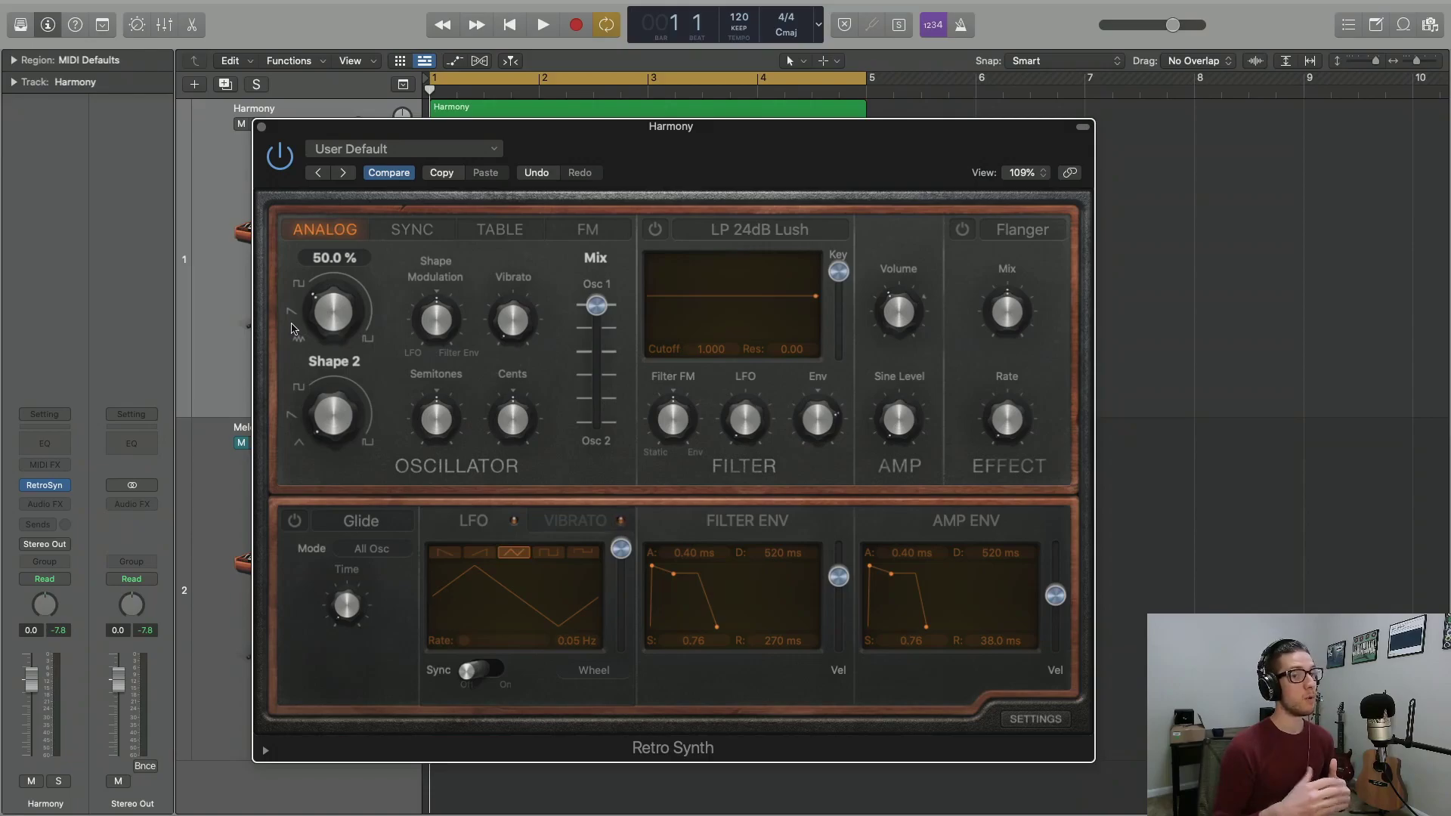
pyautogui.press('space')
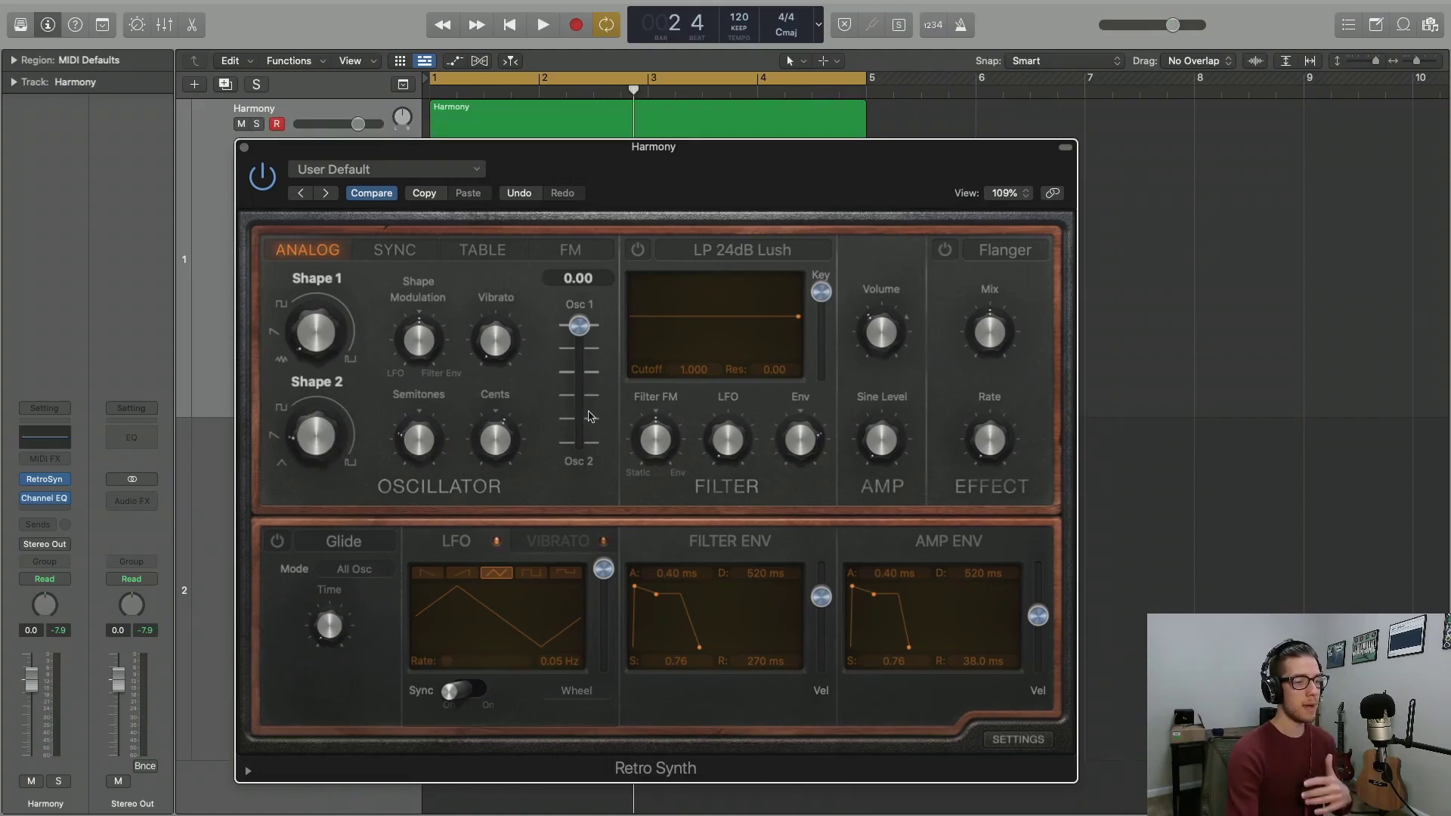
# Step: Open the Harmony Channel EQ, watch its spectrum during playback, then close it
pyautogui.moveTo(286, 370)
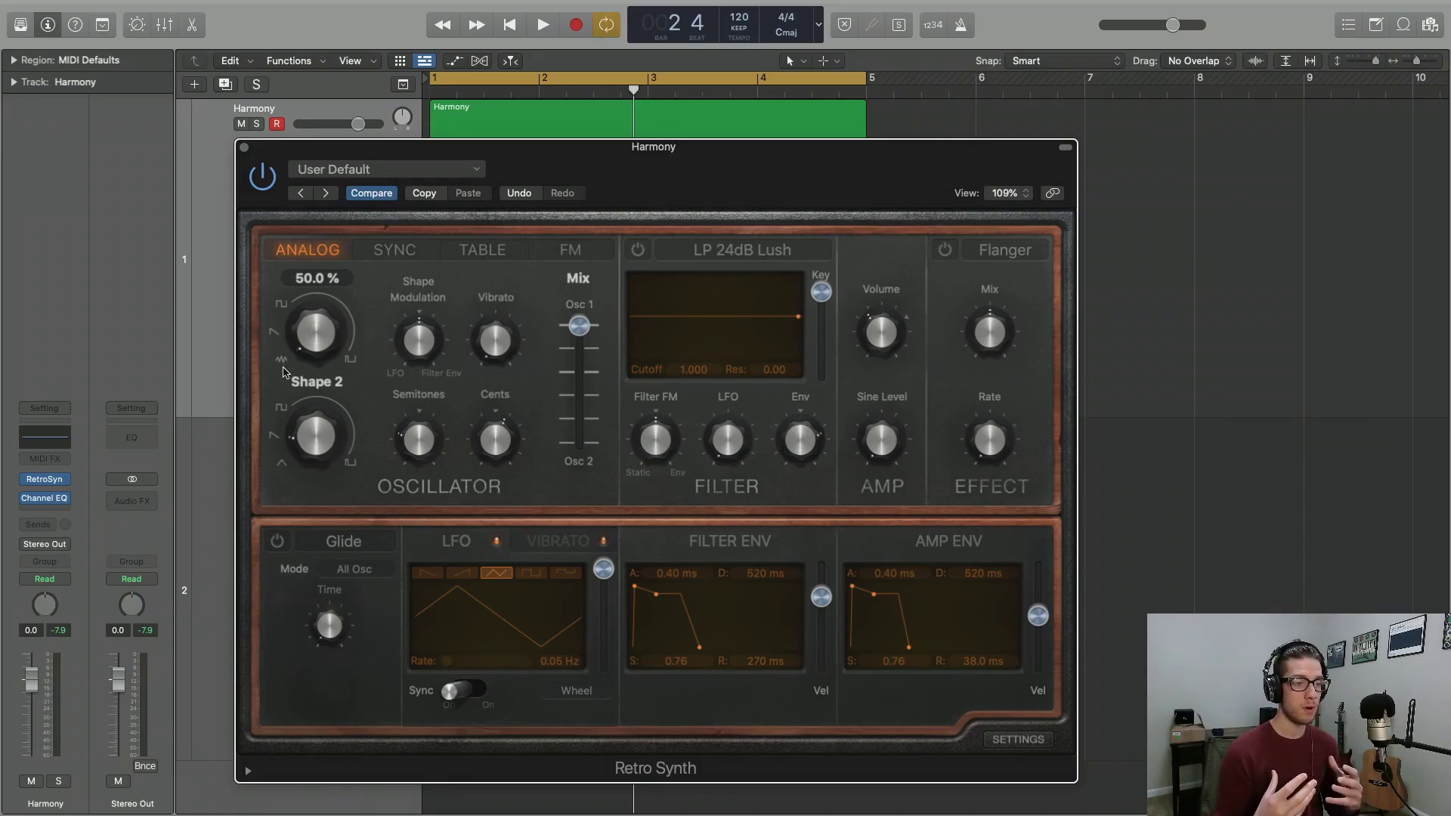
pyautogui.click(44, 498)
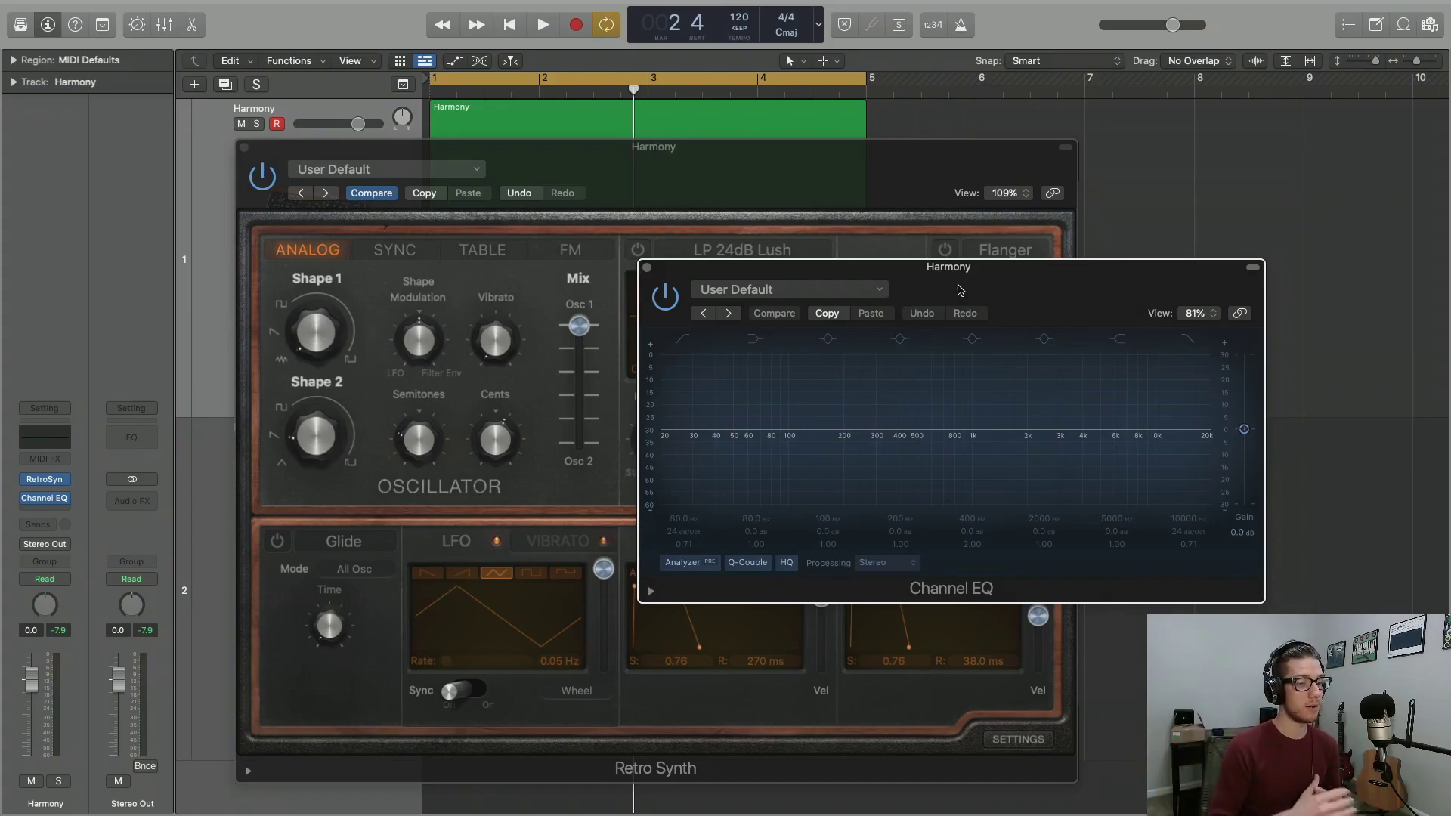
pyautogui.press('space')
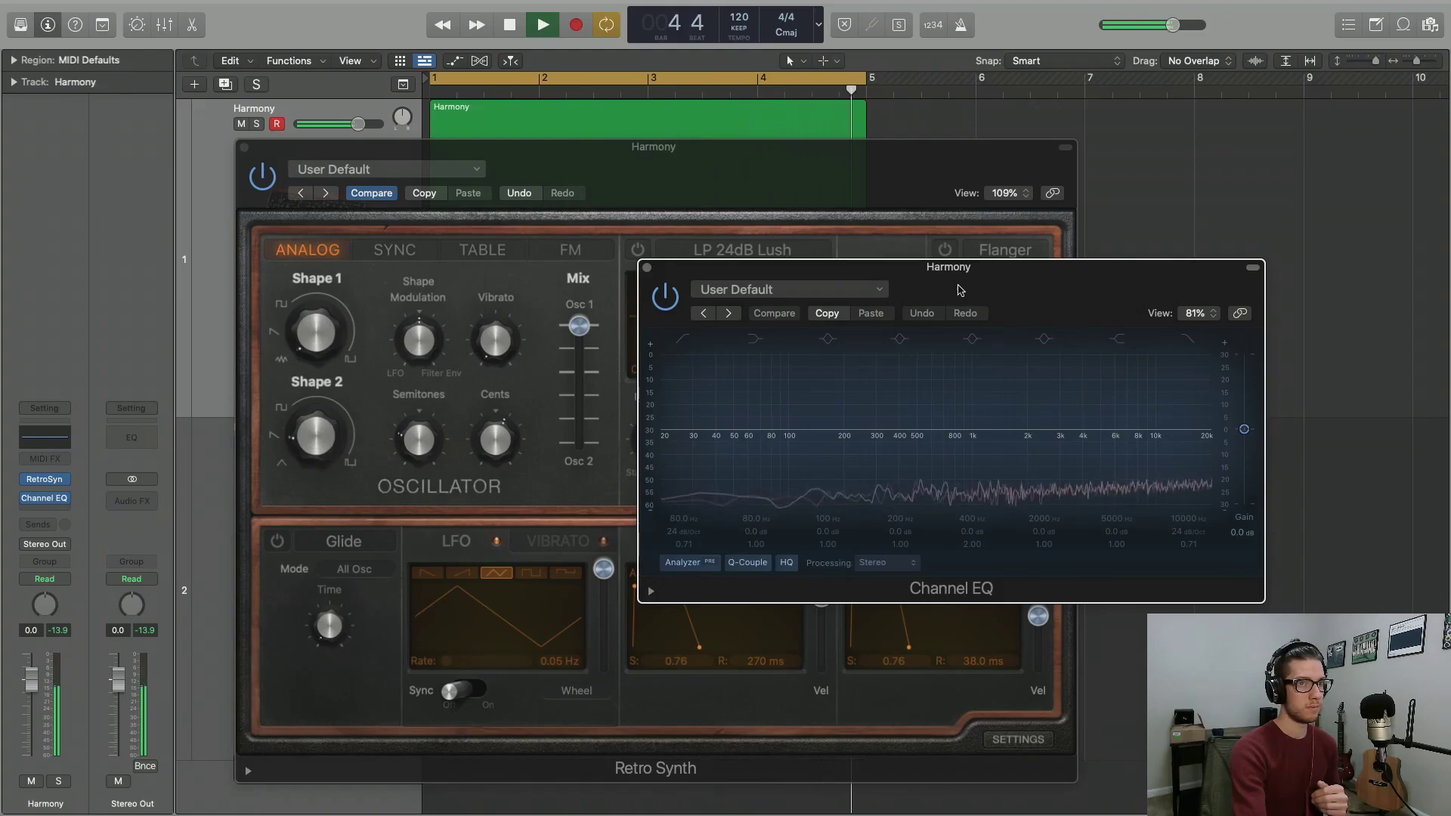
pyautogui.press('space')
pyautogui.press('super+w')
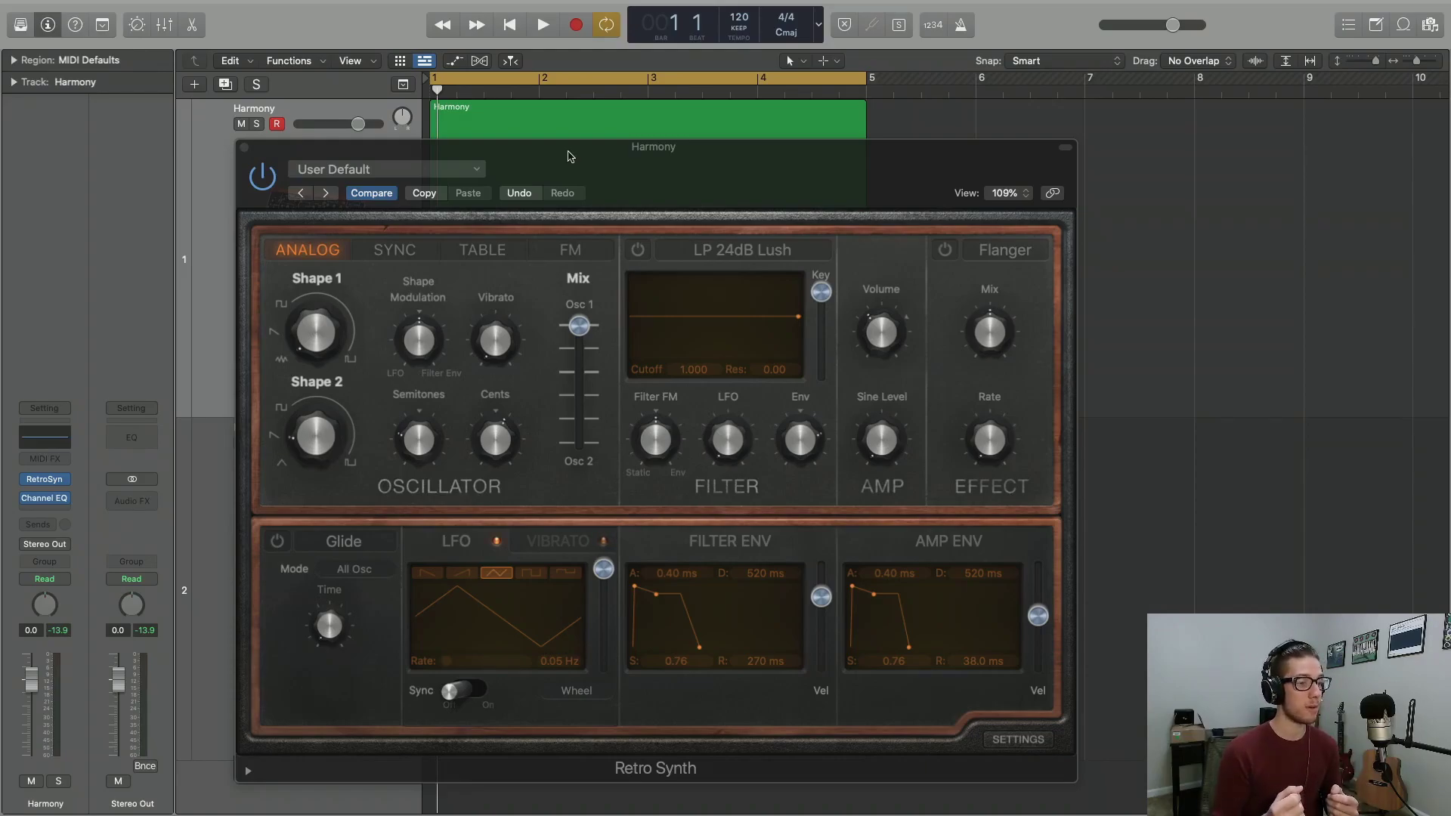
# Step: Move the Retro Synth window slightly up and to the right
pyautogui.moveTo(568, 156); pyautogui.dragTo(586, 135)
pyautogui.moveTo(349, 306)
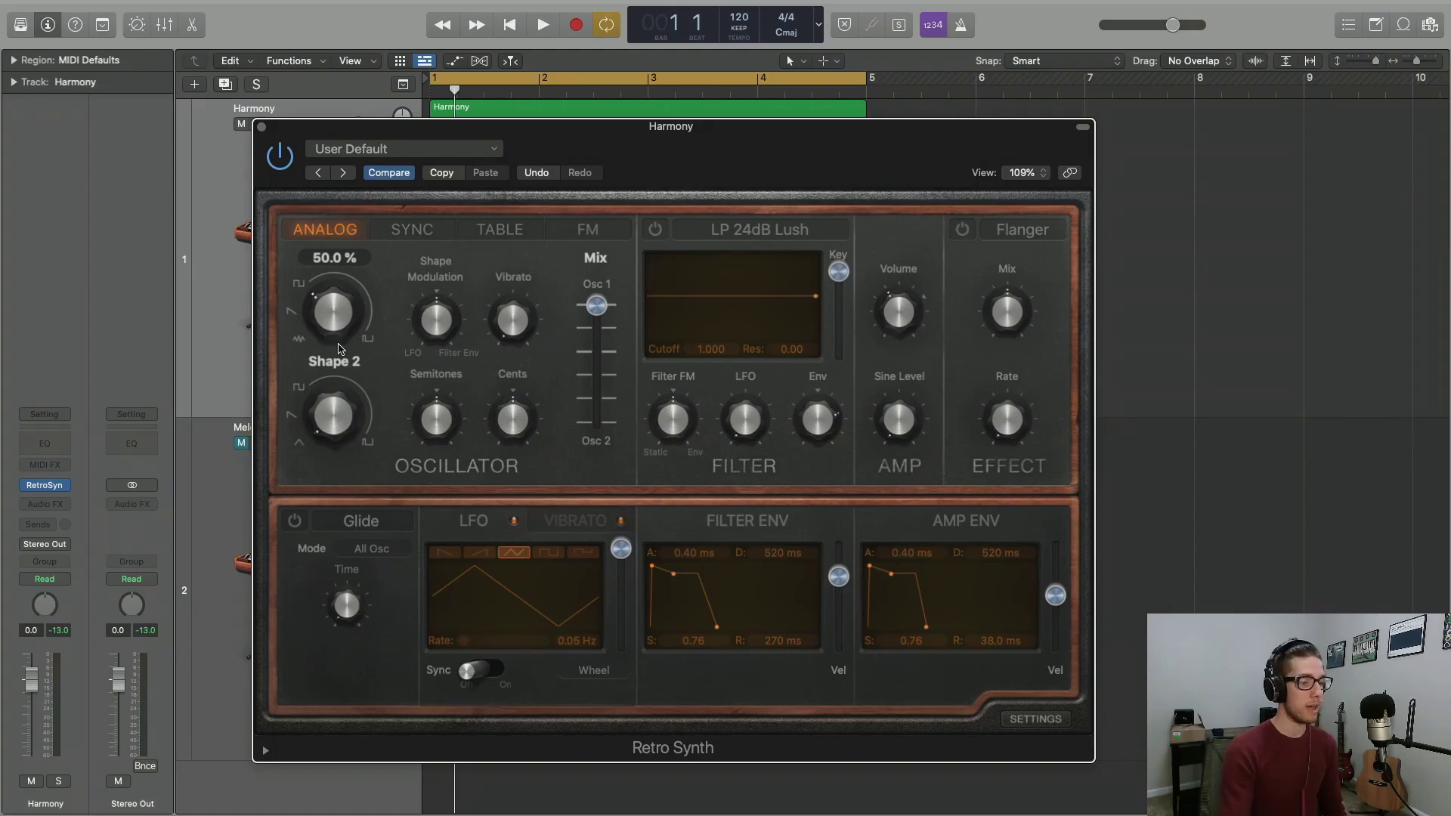
pyautogui.scroll(-5, 334, 306)
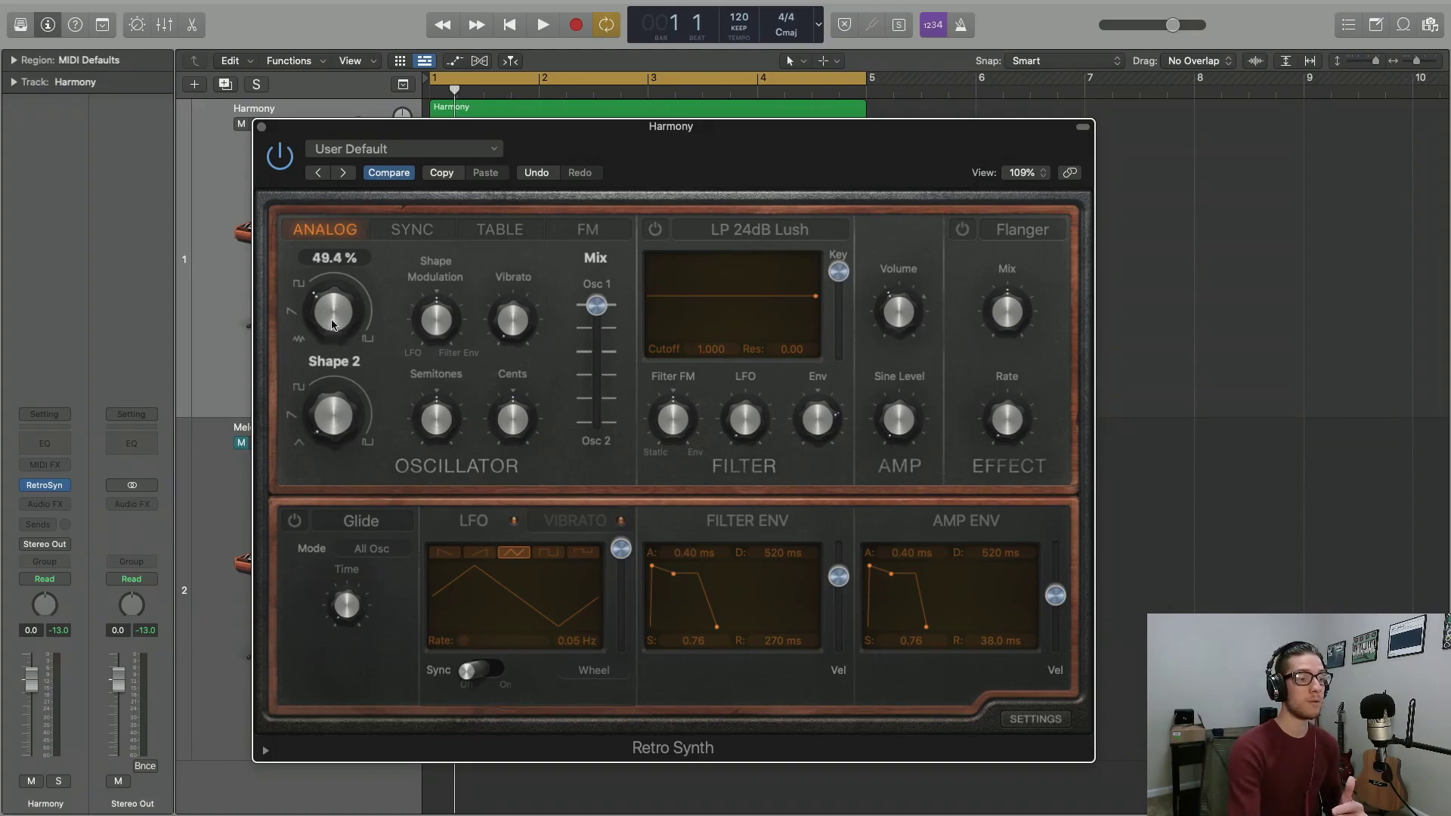
pyautogui.scroll(-6, 335, 304)
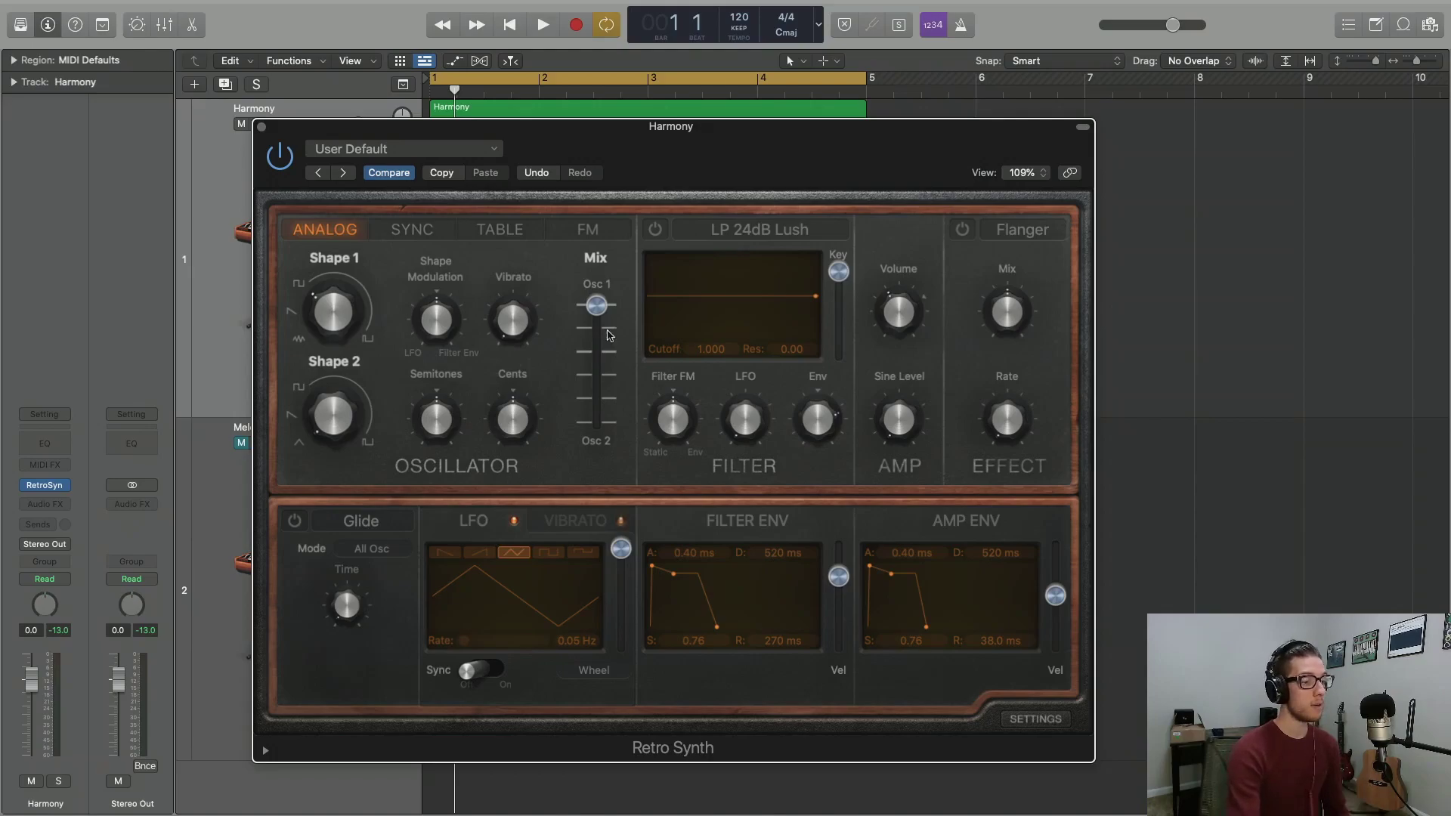
# Step: Set the Osc 1/Osc 2 mix to 0.50 for an equal blend
pyautogui.moveTo(597, 307)
pyautogui.mouseDown()
pyautogui.moveTo(602, 441)
pyautogui.moveTo(596, 297)
pyautogui.mouseUp()
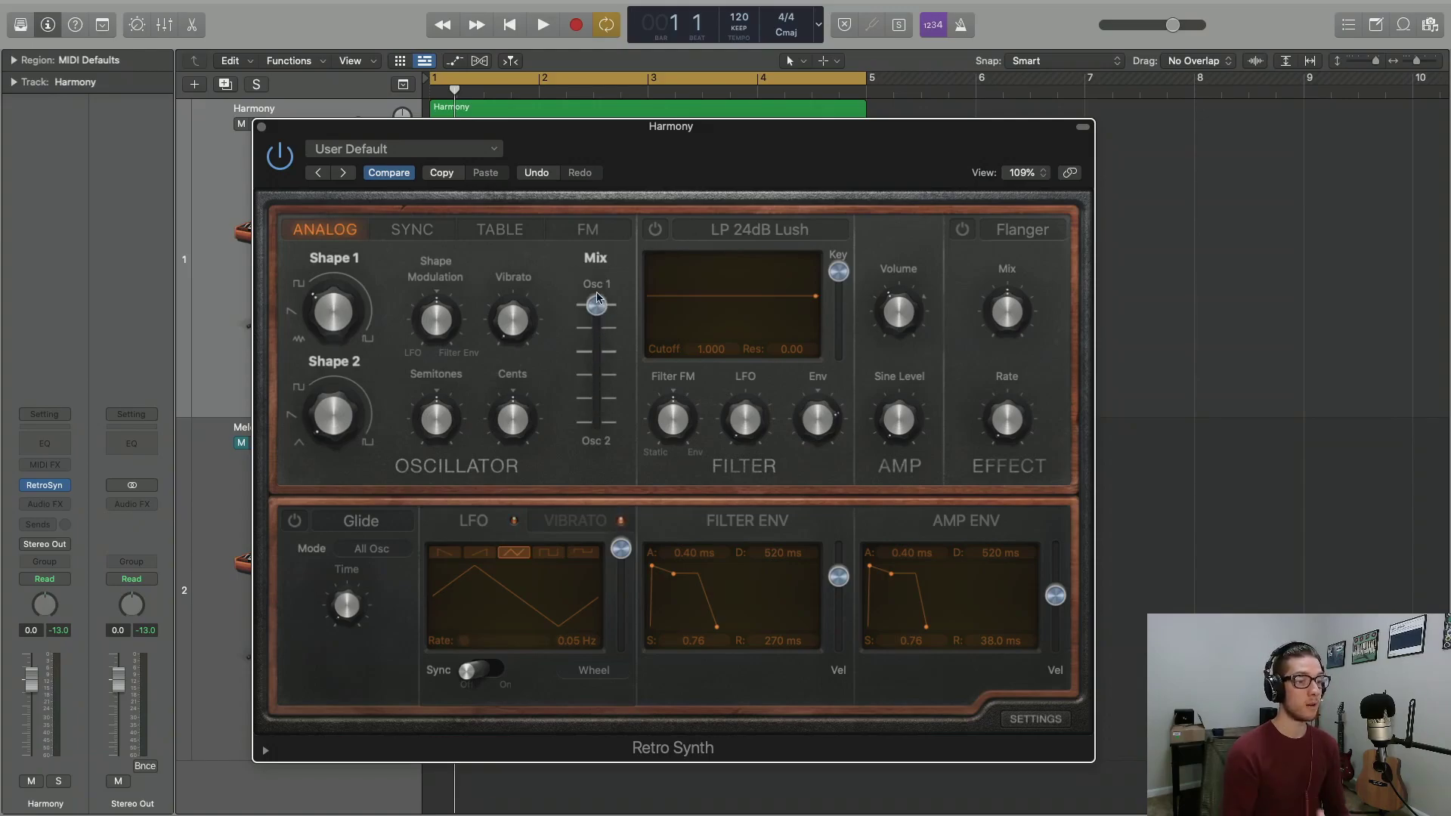
pyautogui.moveTo(597, 297); pyautogui.dragTo(595, 303)
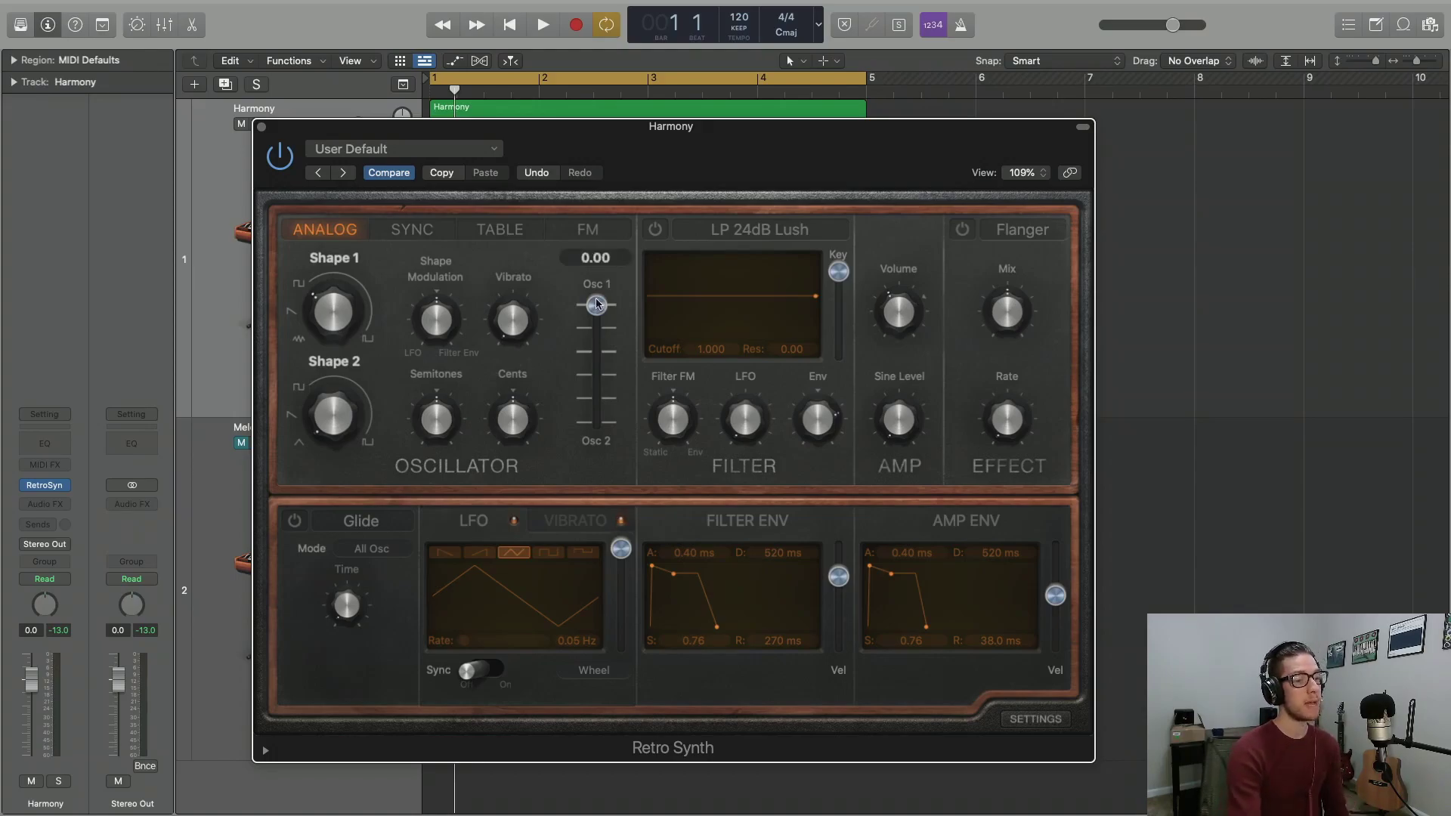
pyautogui.moveTo(595, 301); pyautogui.dragTo(602, 444)
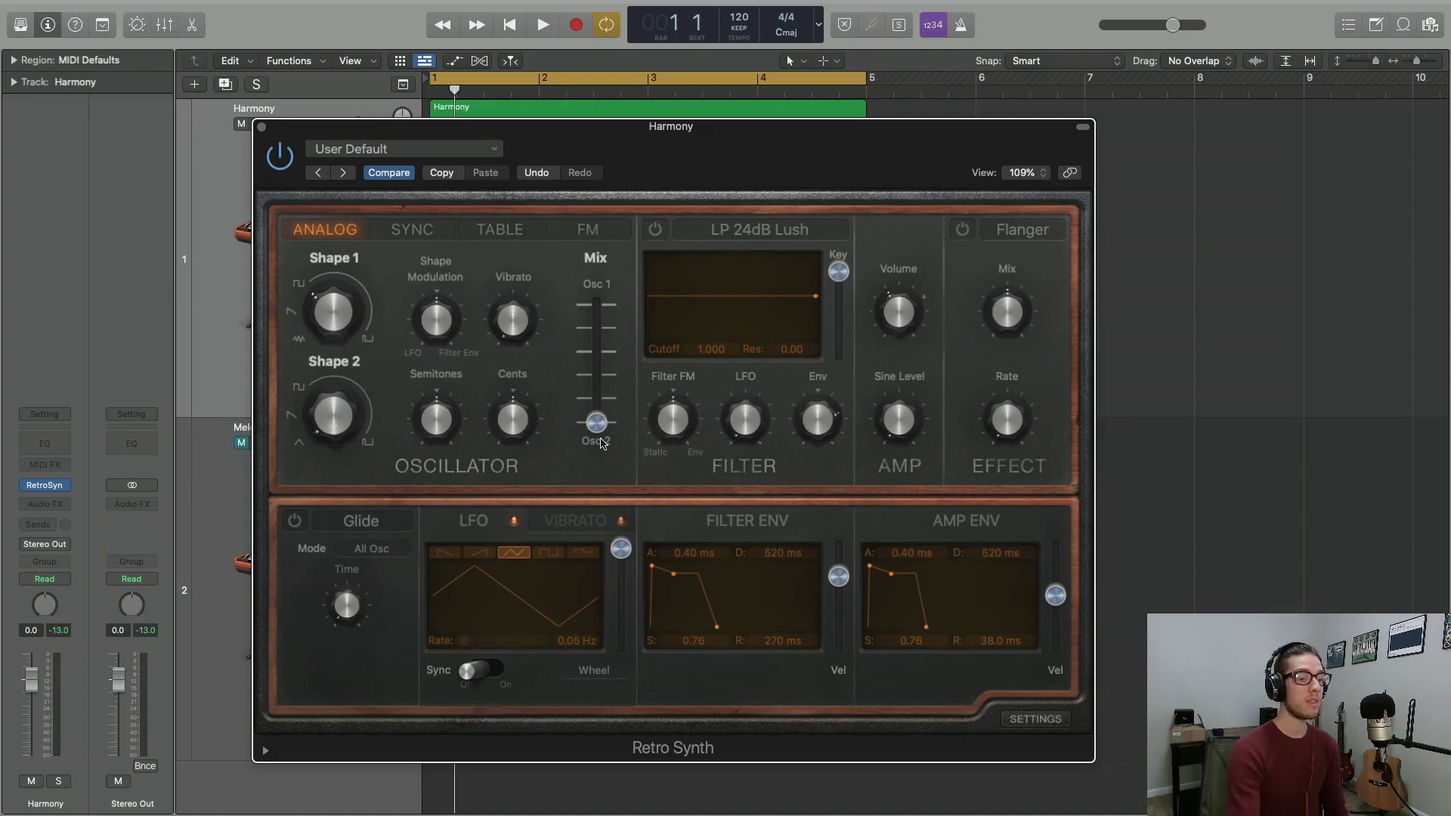
pyautogui.moveTo(602, 441); pyautogui.dragTo(605, 374)
# Step: Confirm both Shape knobs read 50 % and audition the Harmony part
pyautogui.click(331, 322)
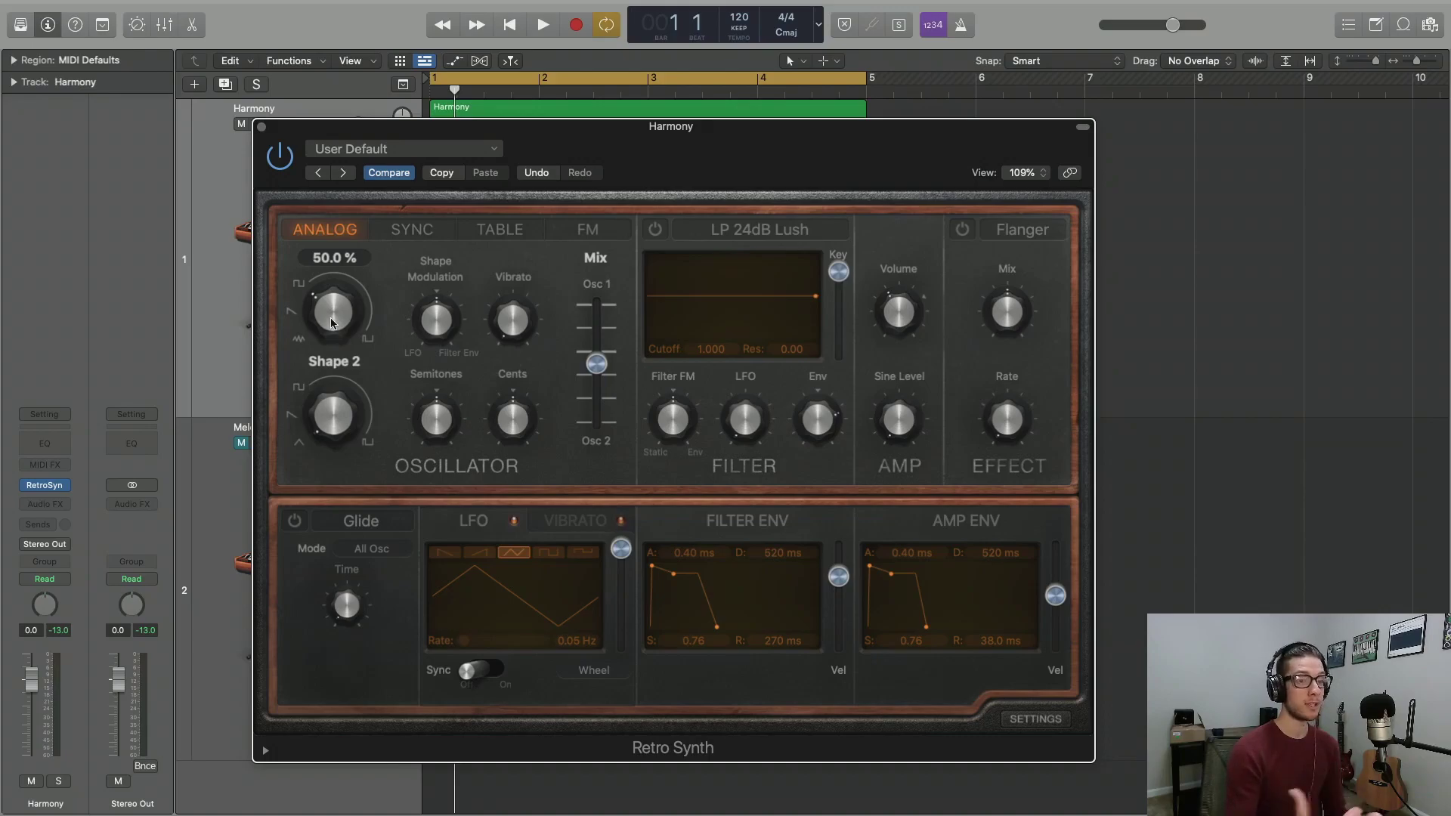
pyautogui.click(332, 421)
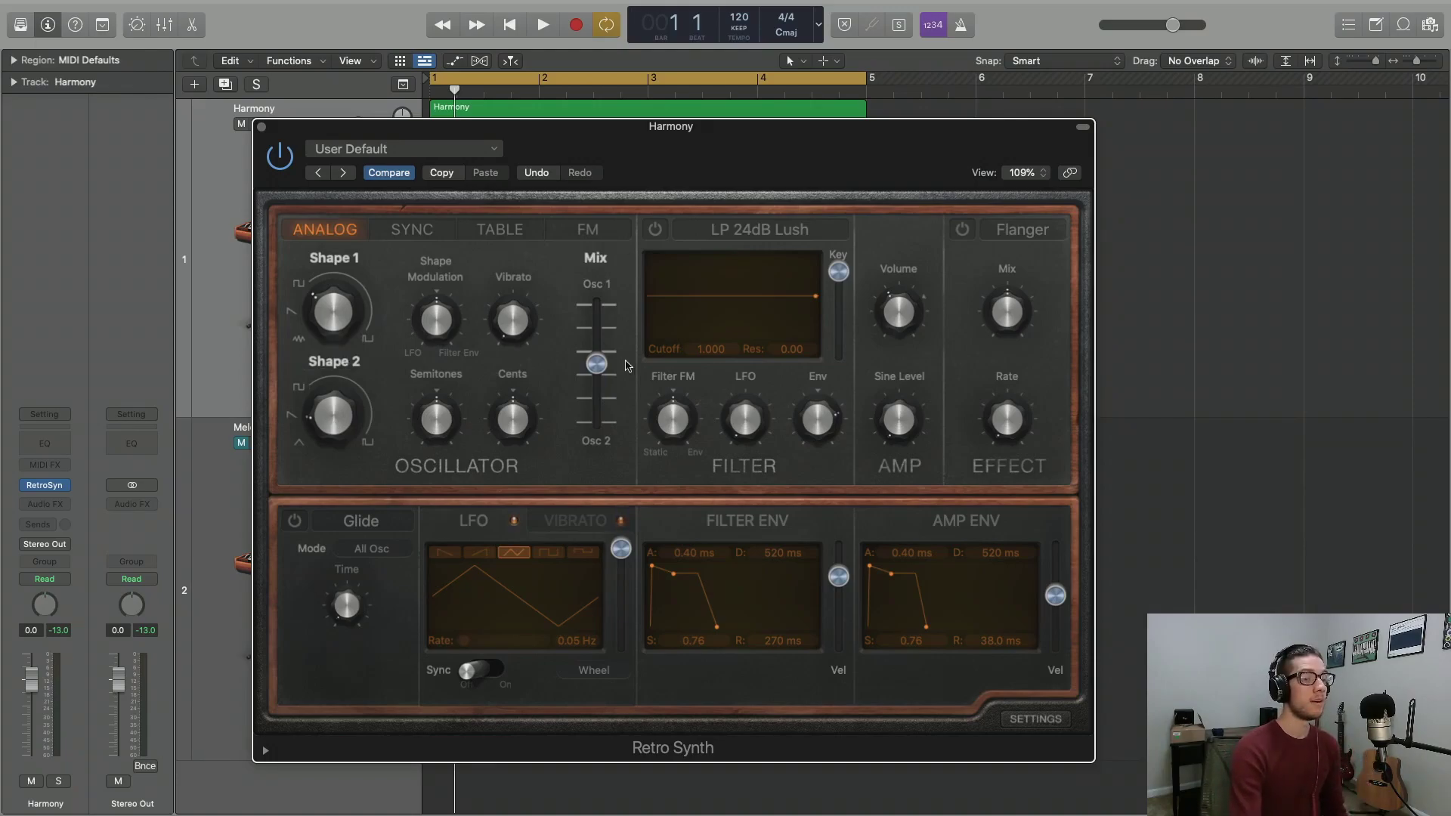
pyautogui.press('space')
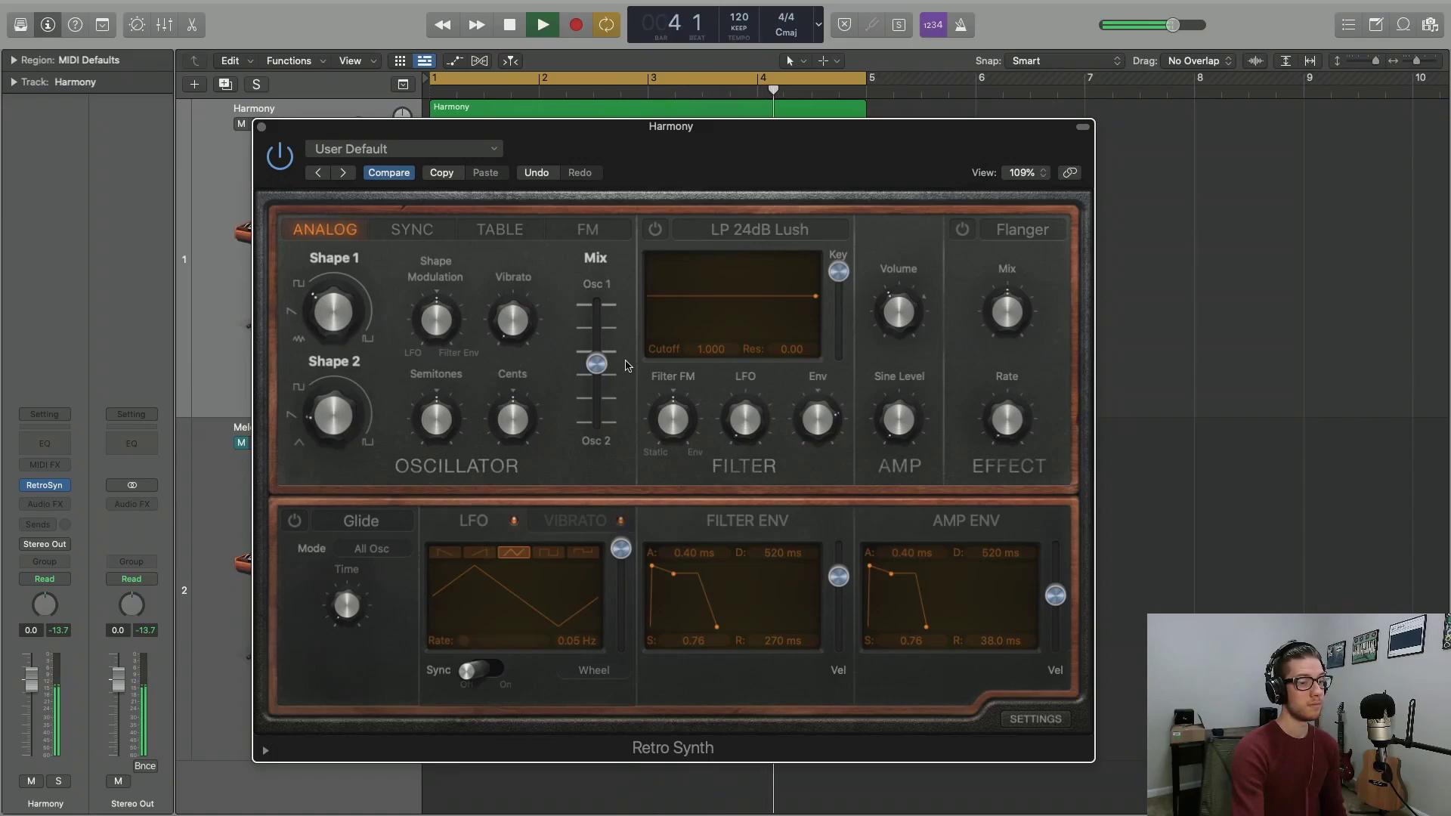
pyautogui.press('space')
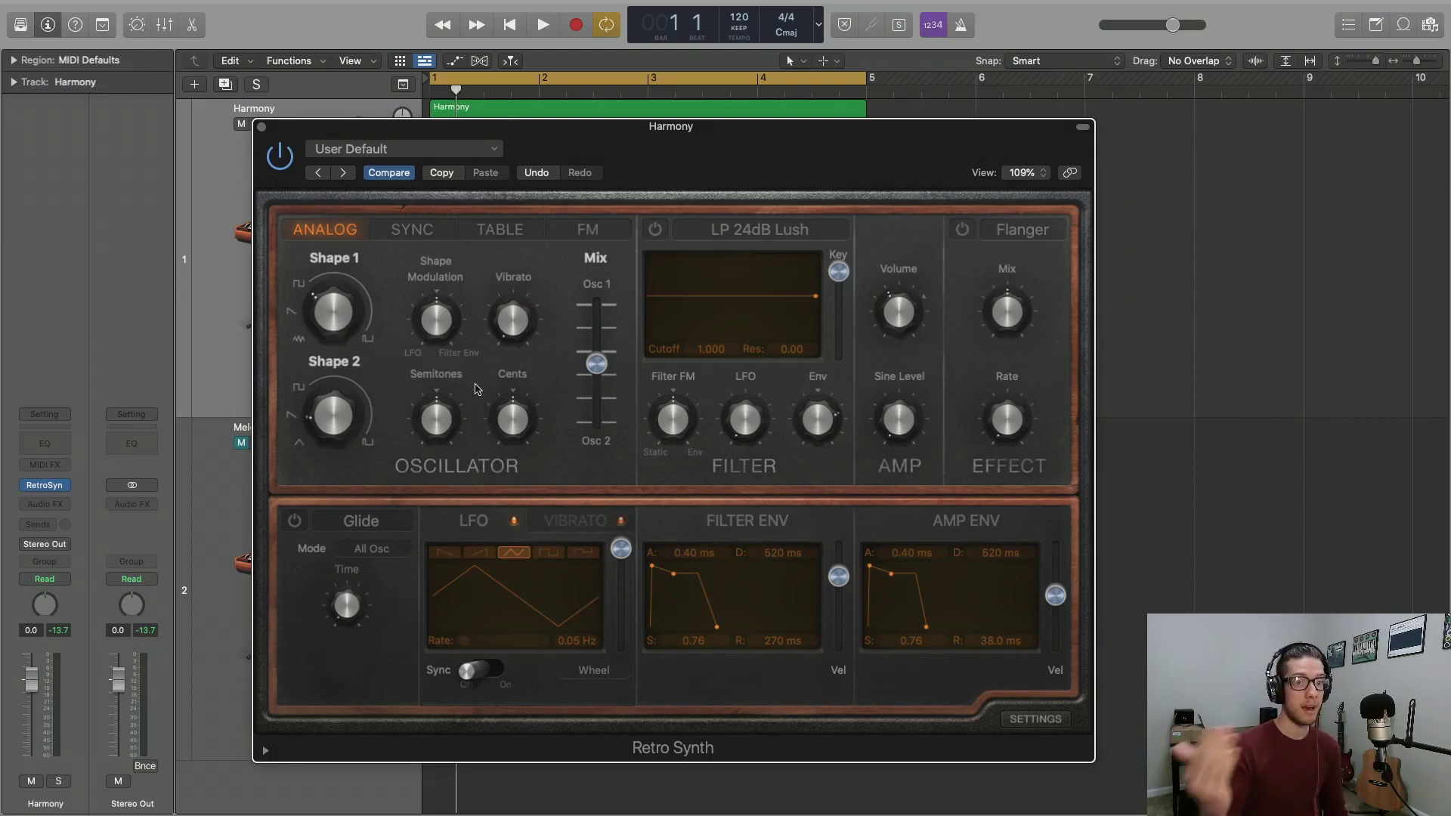
# Step: Lower Osc 2 by semitones, turn off the count-in, and play the harmony
pyautogui.moveTo(438, 421)
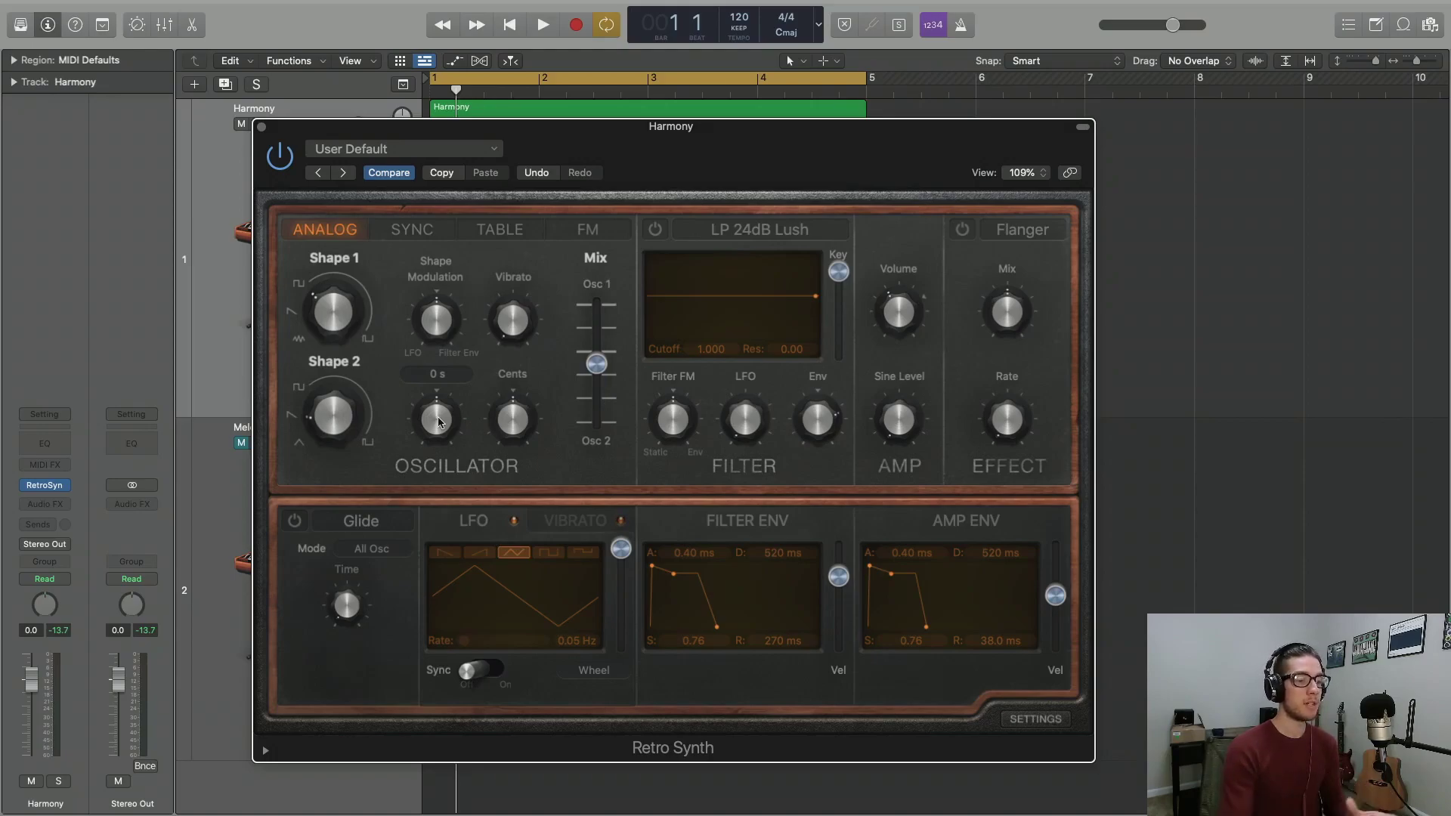
pyautogui.moveTo(439, 420); pyautogui.dragTo(448, 475)
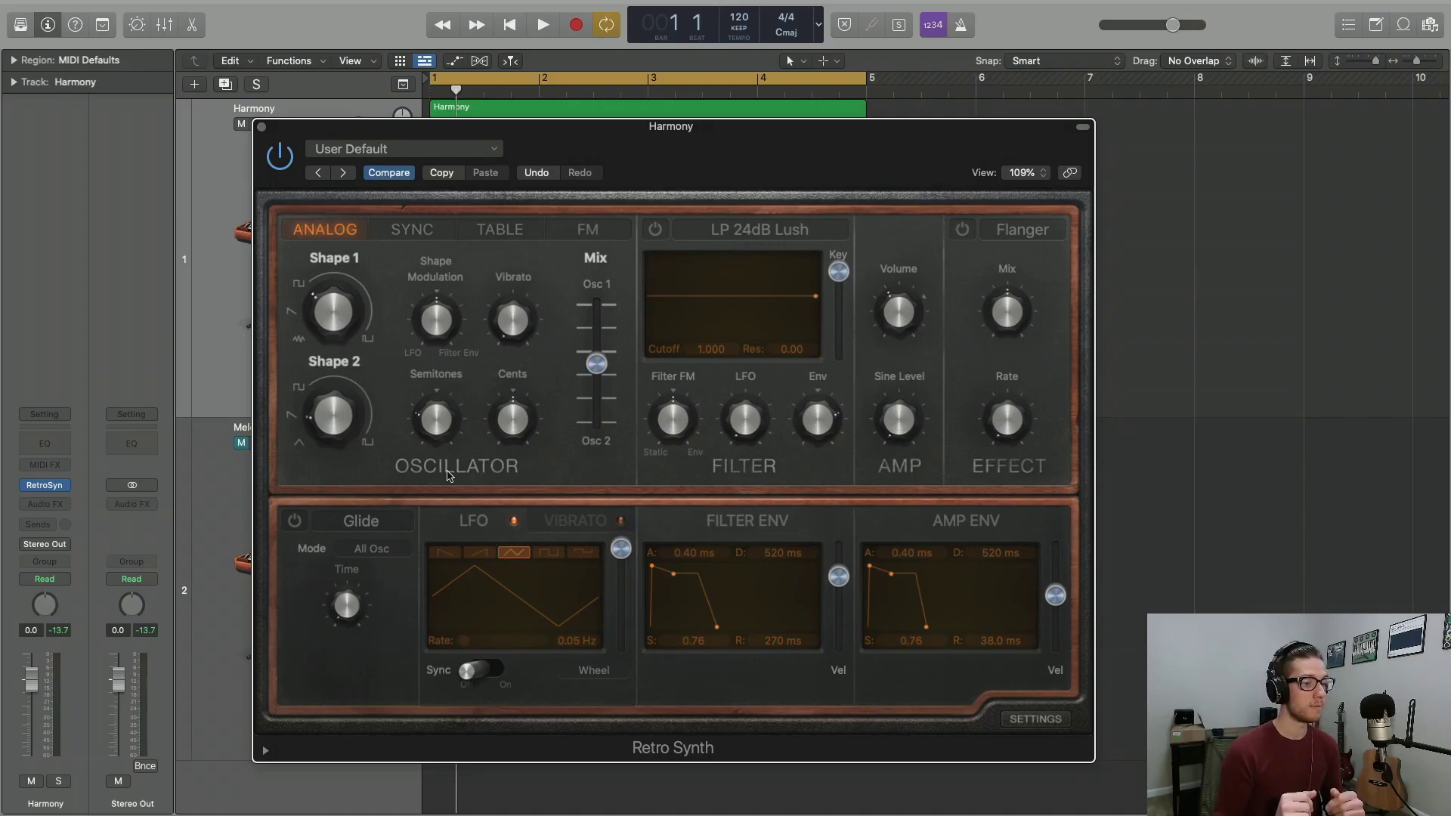
pyautogui.click(931, 25)
pyautogui.press('space')
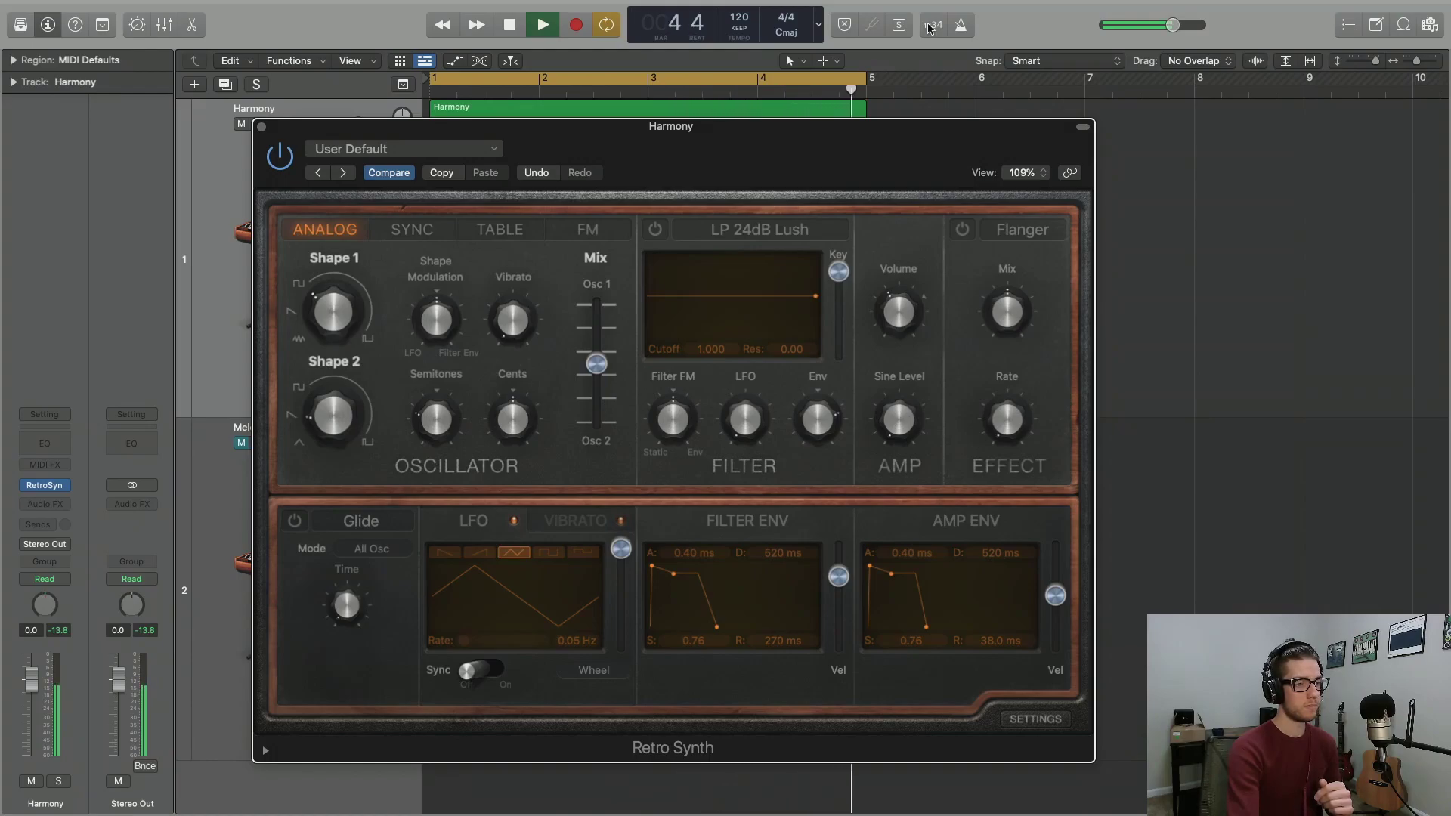
pyautogui.press('space')
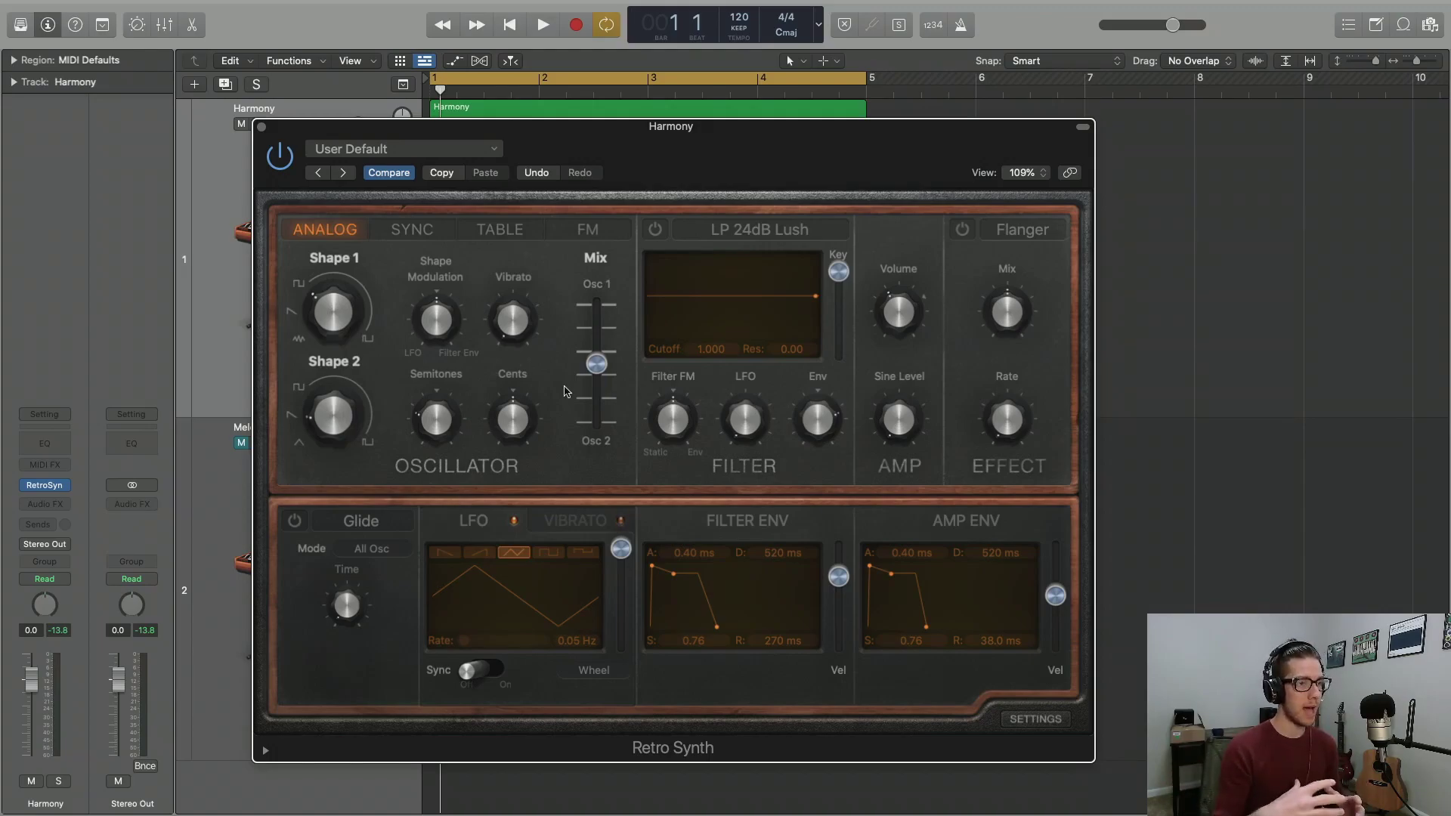
pyautogui.moveTo(517, 420)
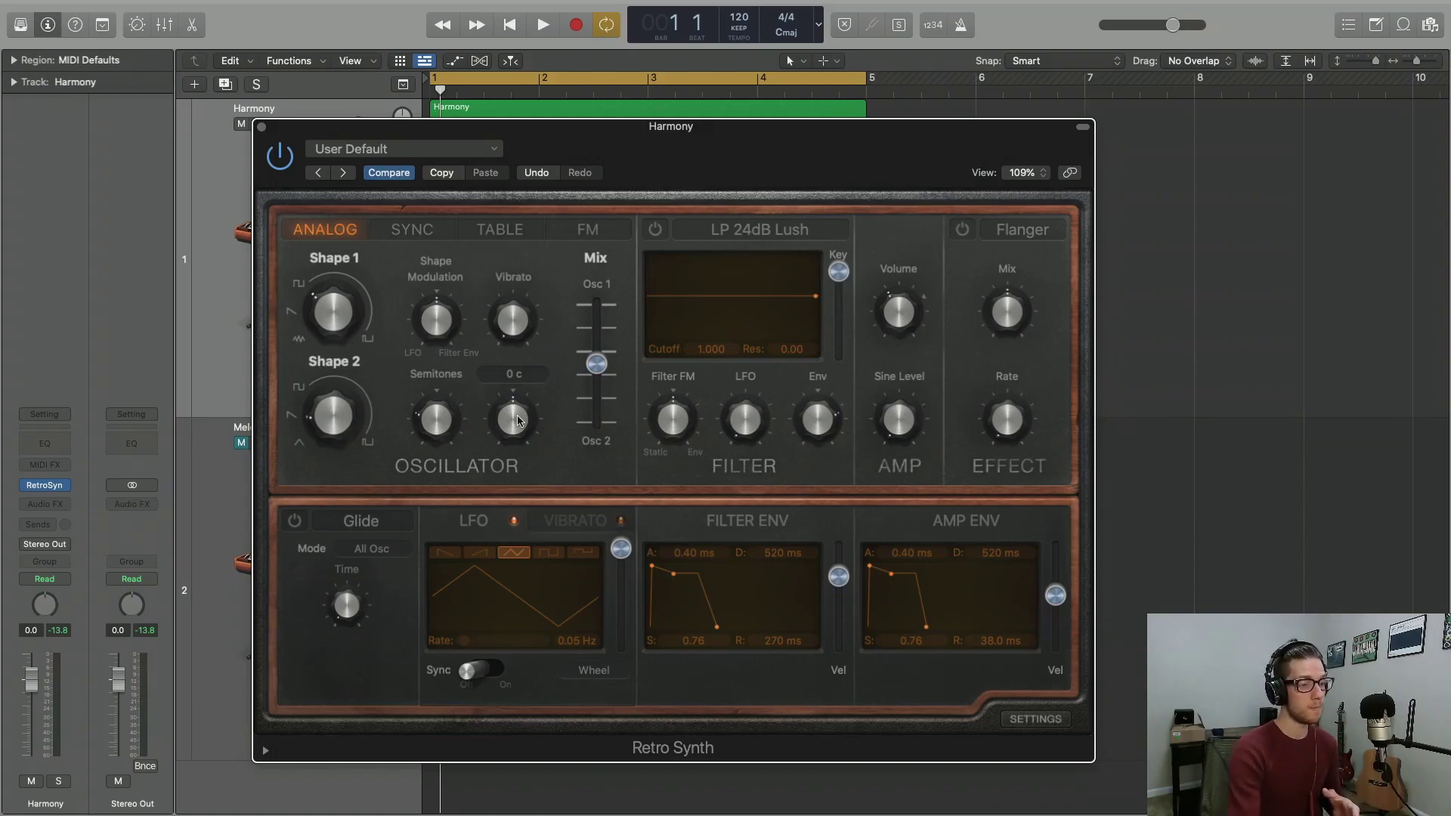
# Step: Sweep the Osc 2 Cents detune during playback, ending at -50 c with playback stopped
pyautogui.moveTo(518, 418); pyautogui.dragTo(519, 409)
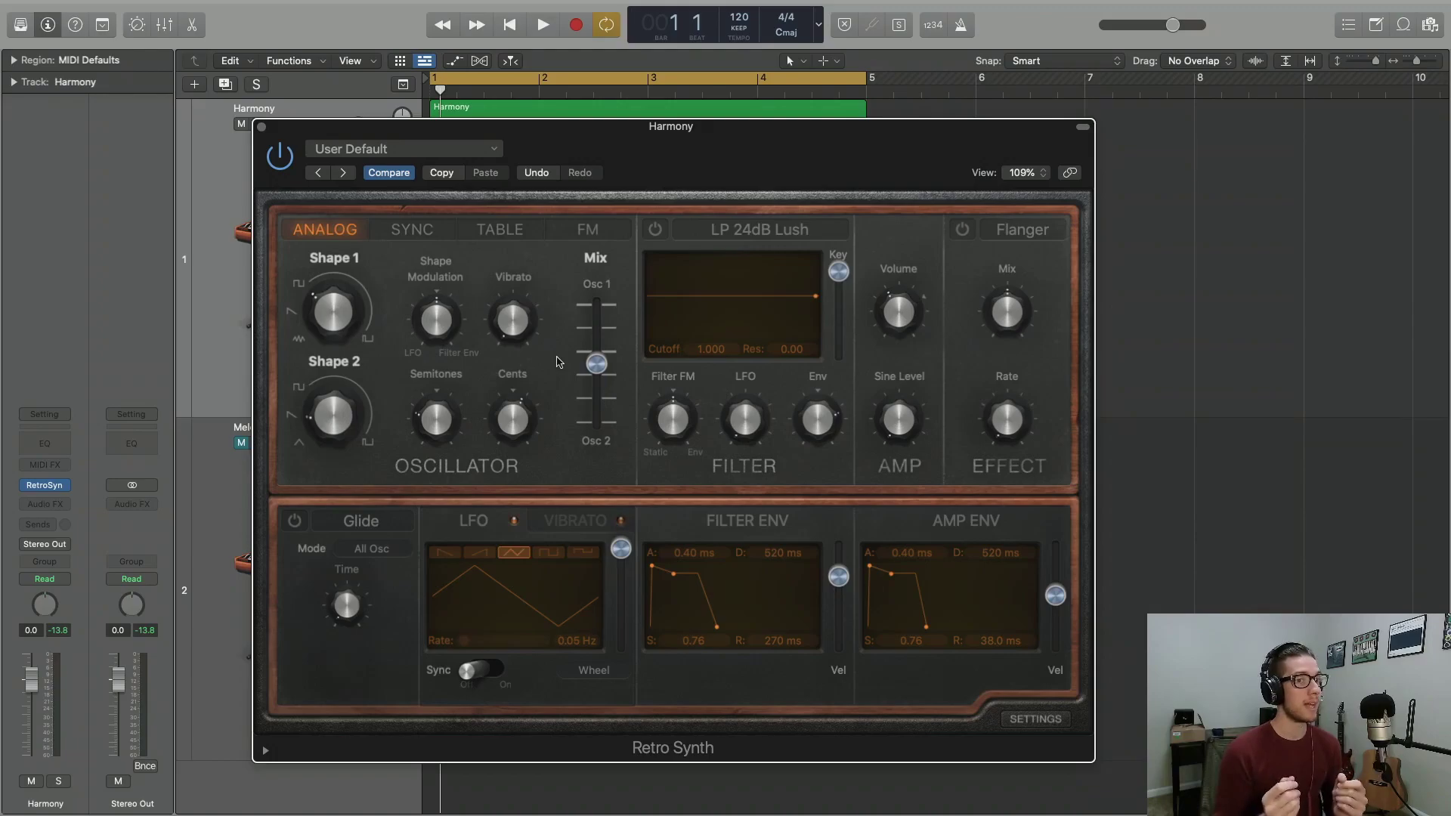
pyautogui.moveTo(517, 431); pyautogui.dragTo(517, 426)
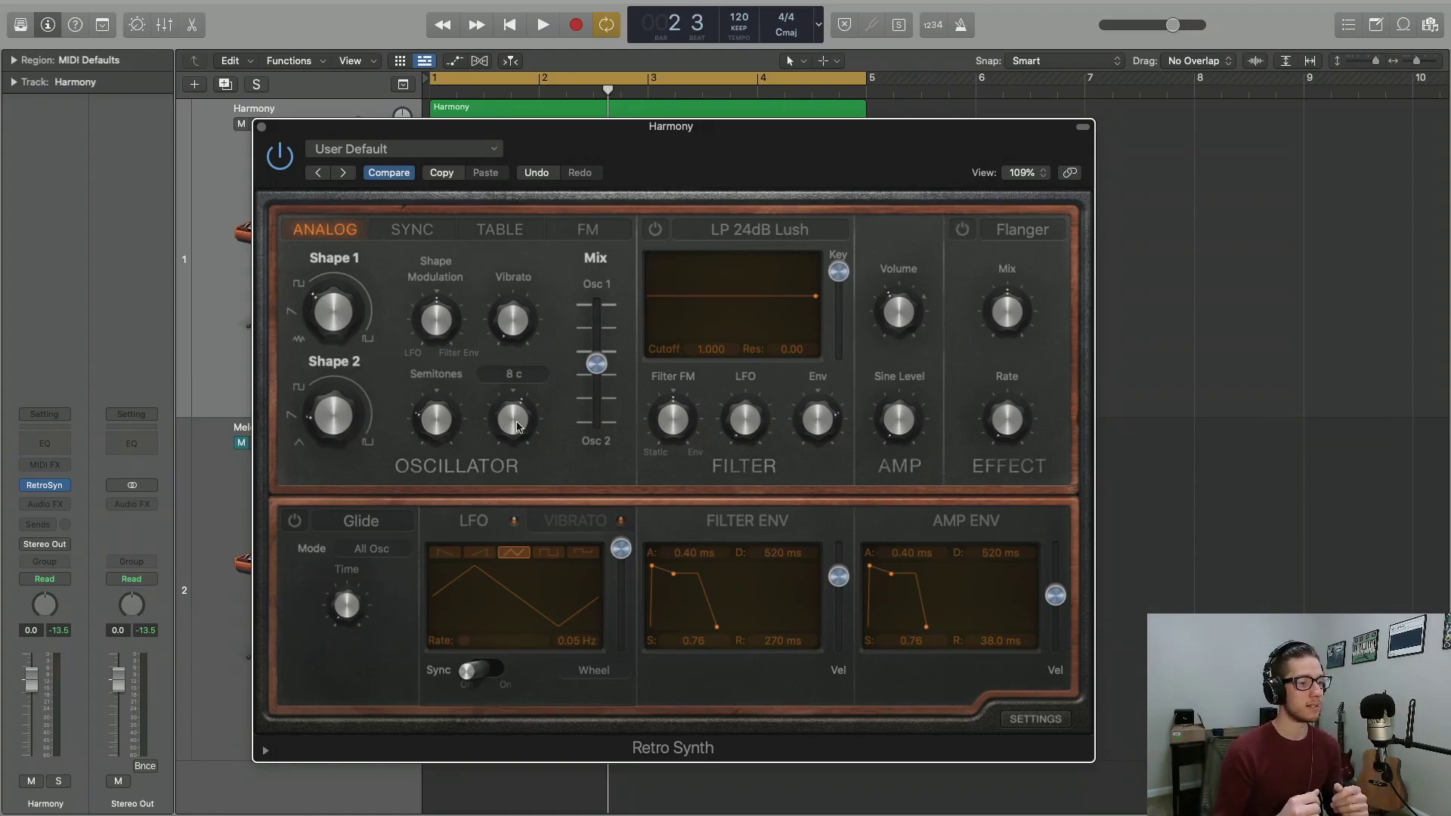
pyautogui.press('space')
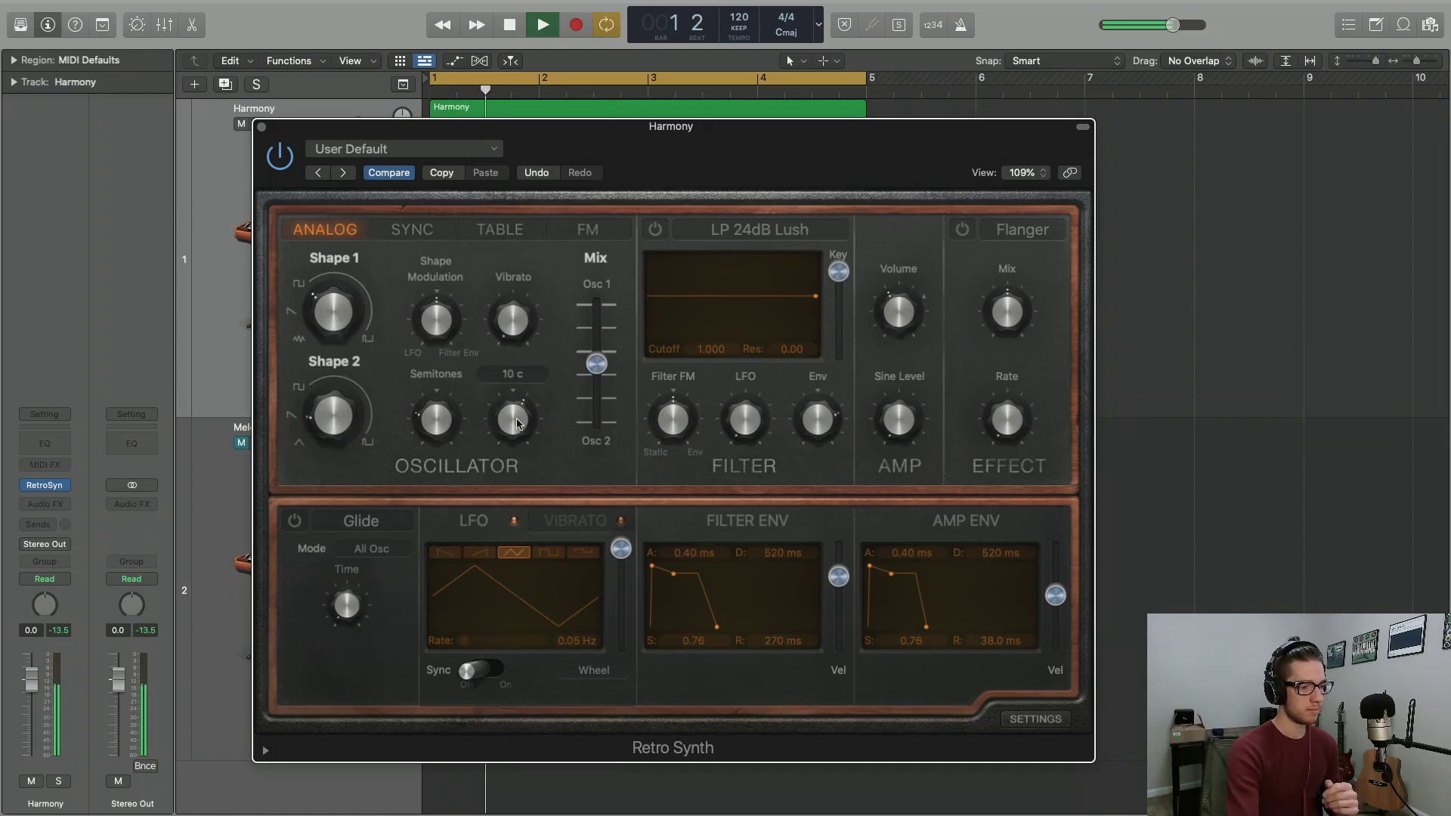
pyautogui.moveTo(517, 427); pyautogui.dragTo(556, 336)
pyautogui.press('space')
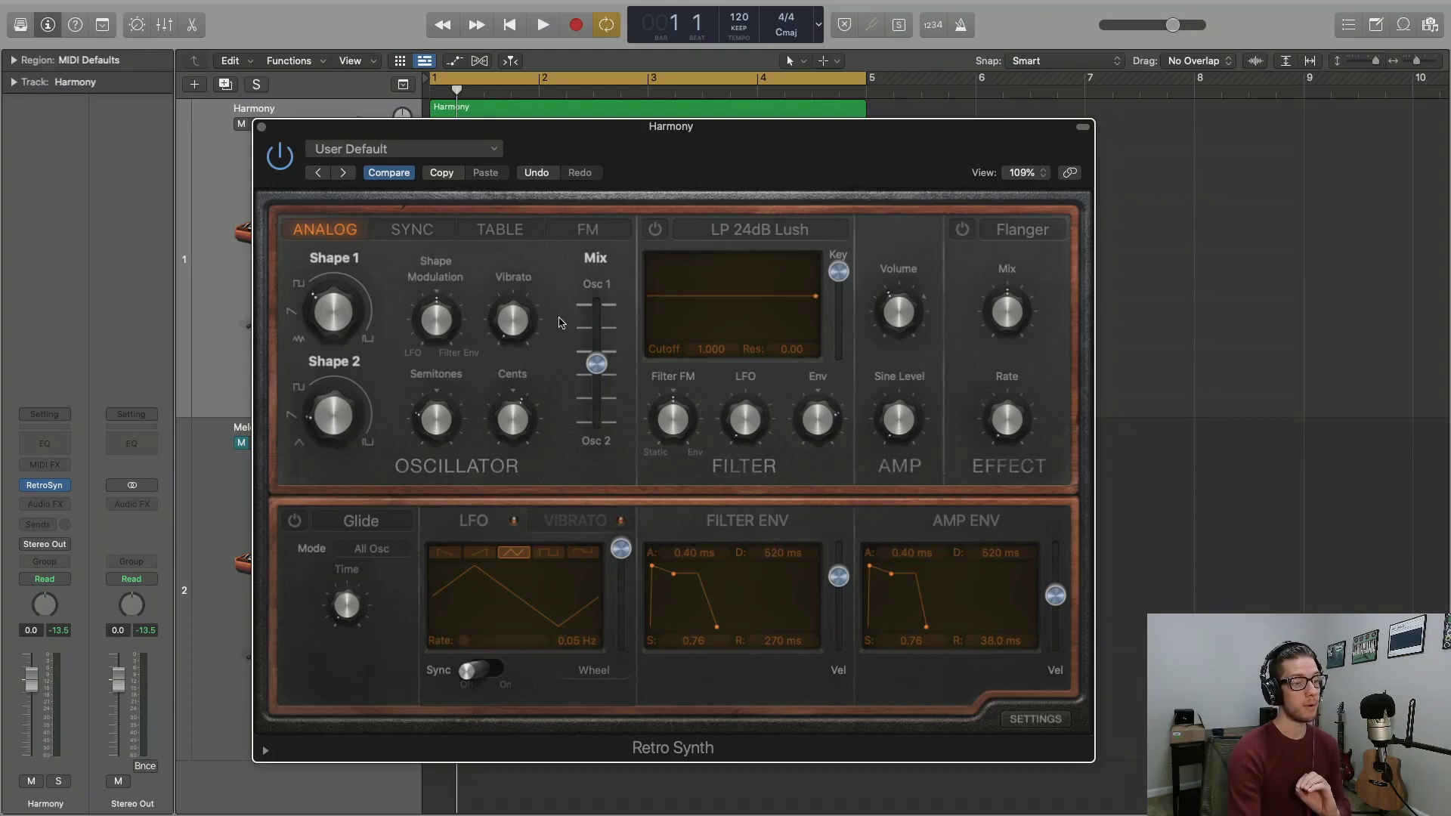
pyautogui.moveTo(409, 303)
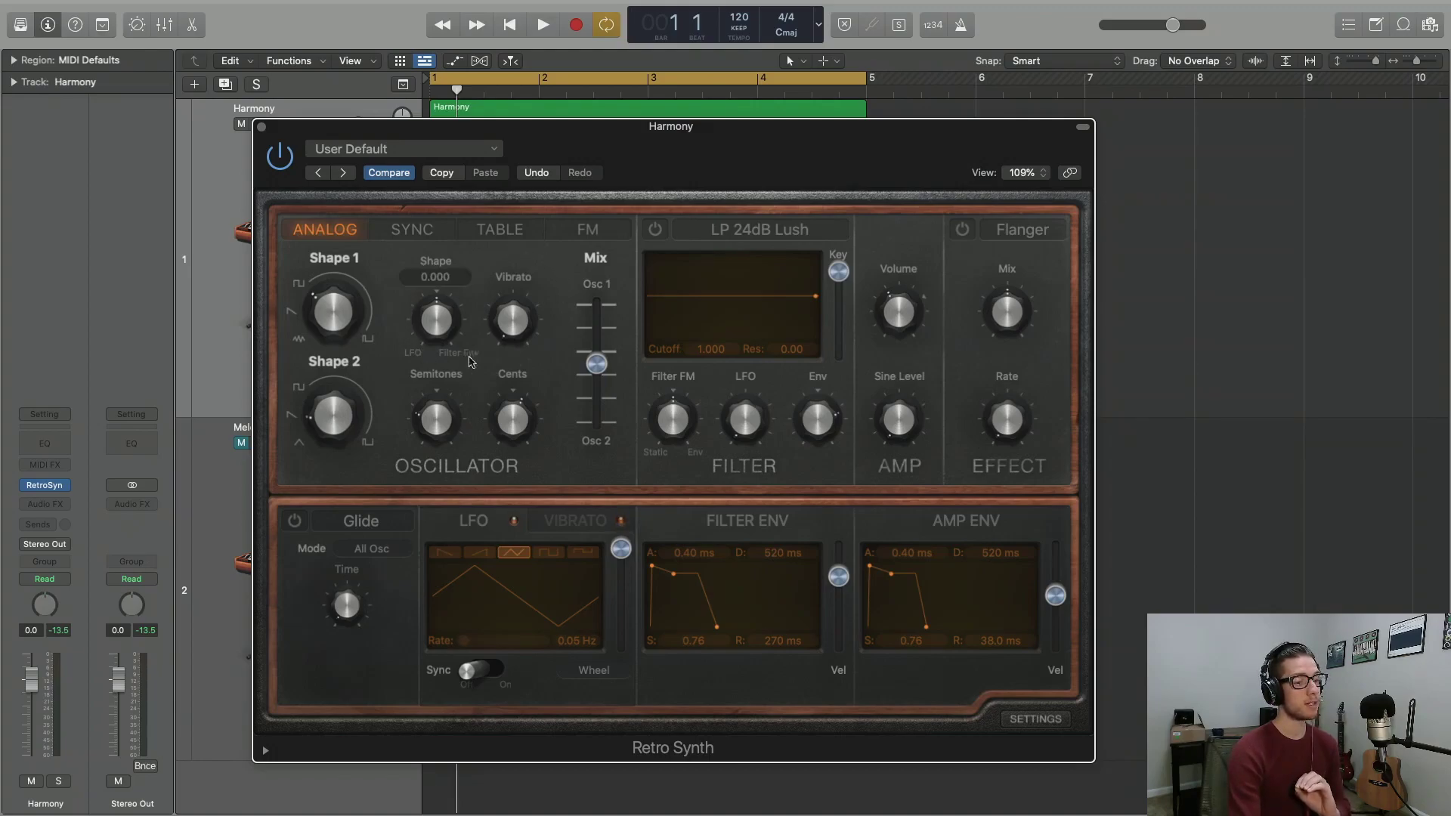